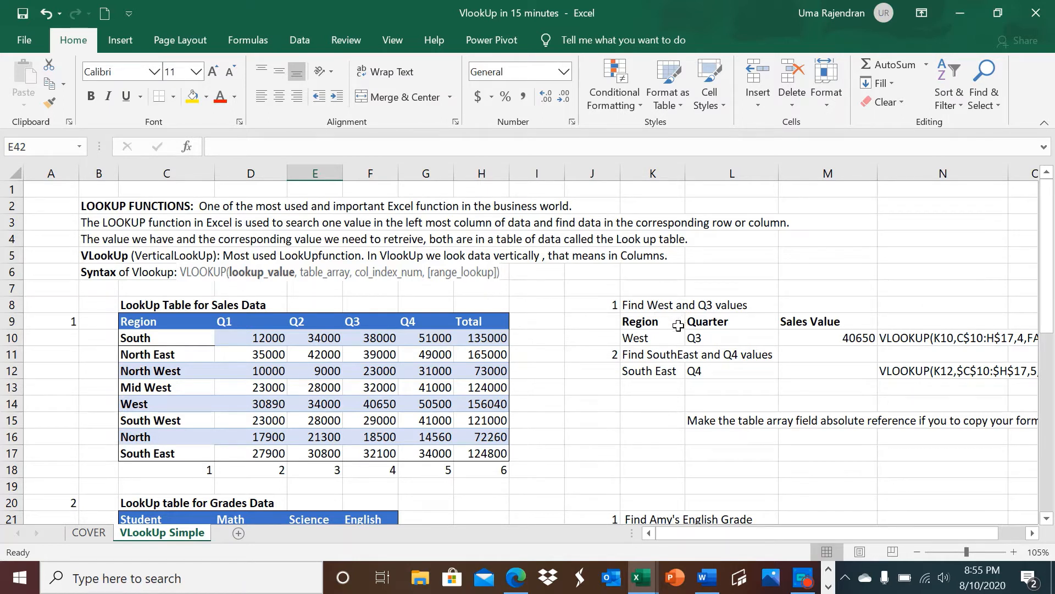
Clear the existing sales value for West and Q3 from cell M10.
left_click(645, 338)
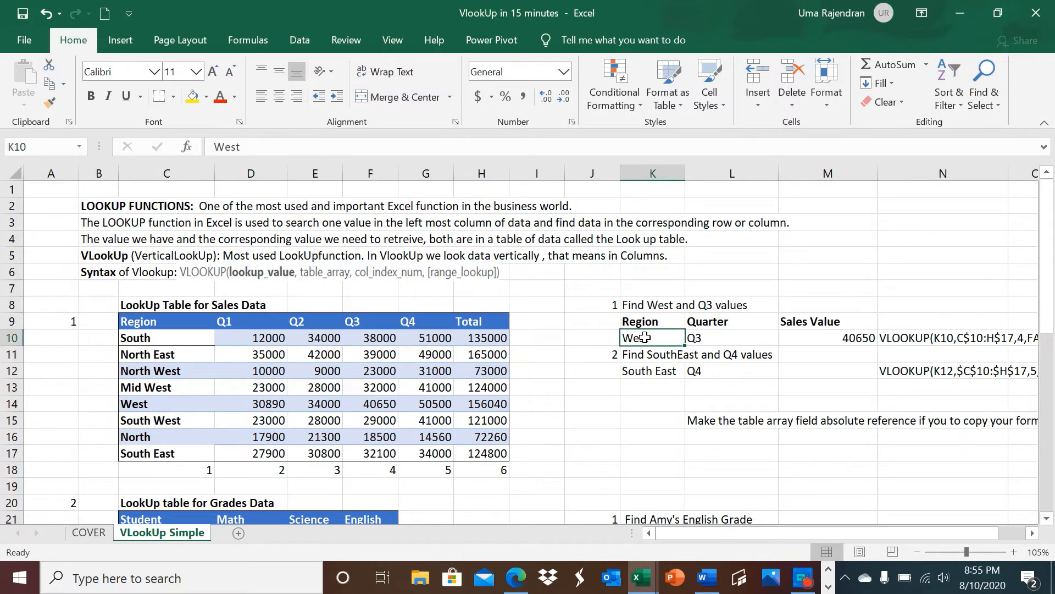
left_click(699, 336)
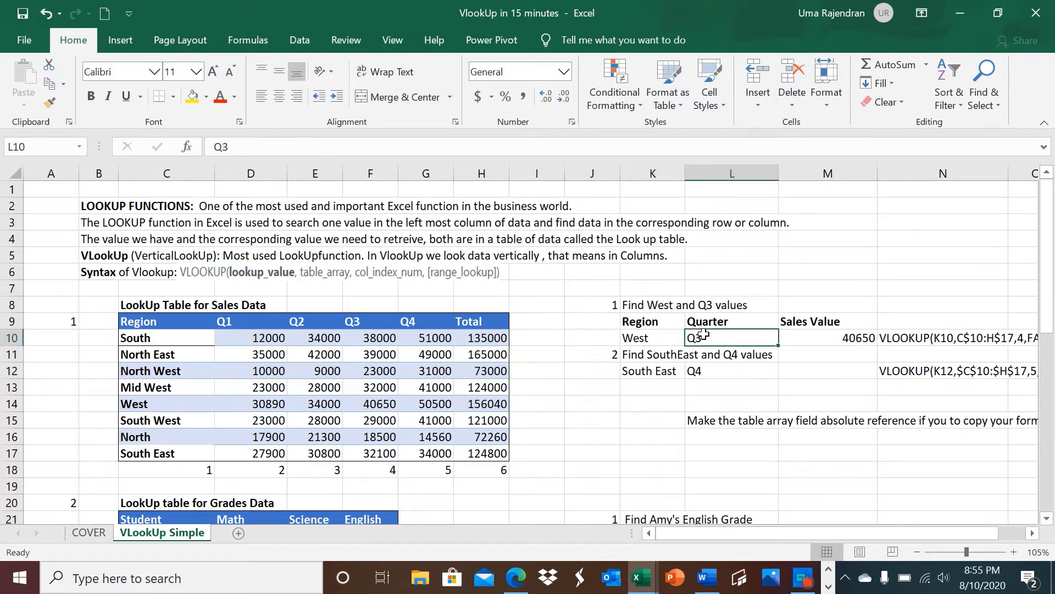
left_click(800, 339)
key("Delete")
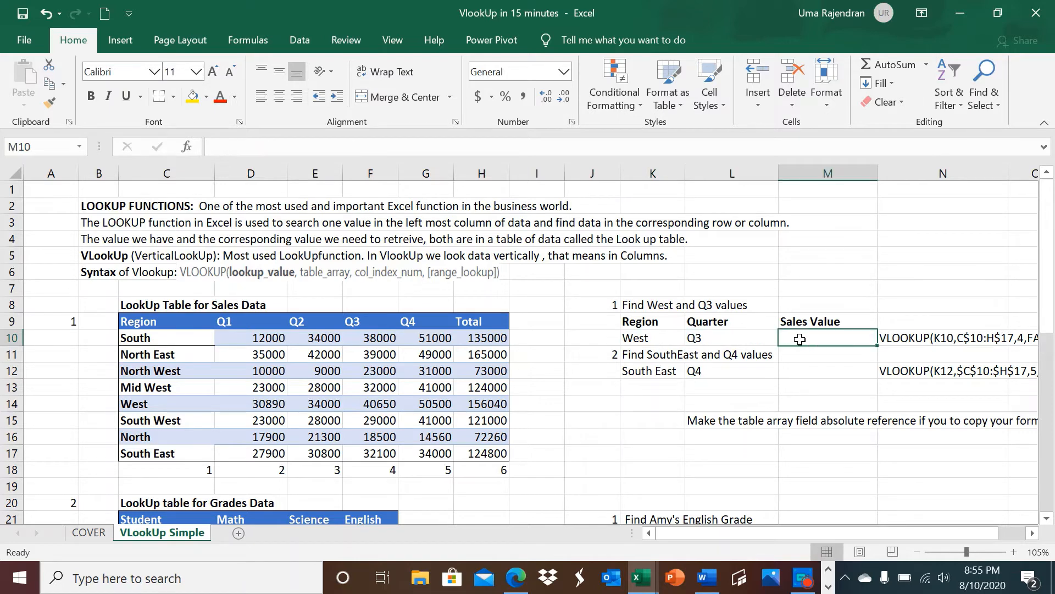
Begin a VLOOKUP formula in M10 with the West region cell K10 as the lookup value.
type("=")
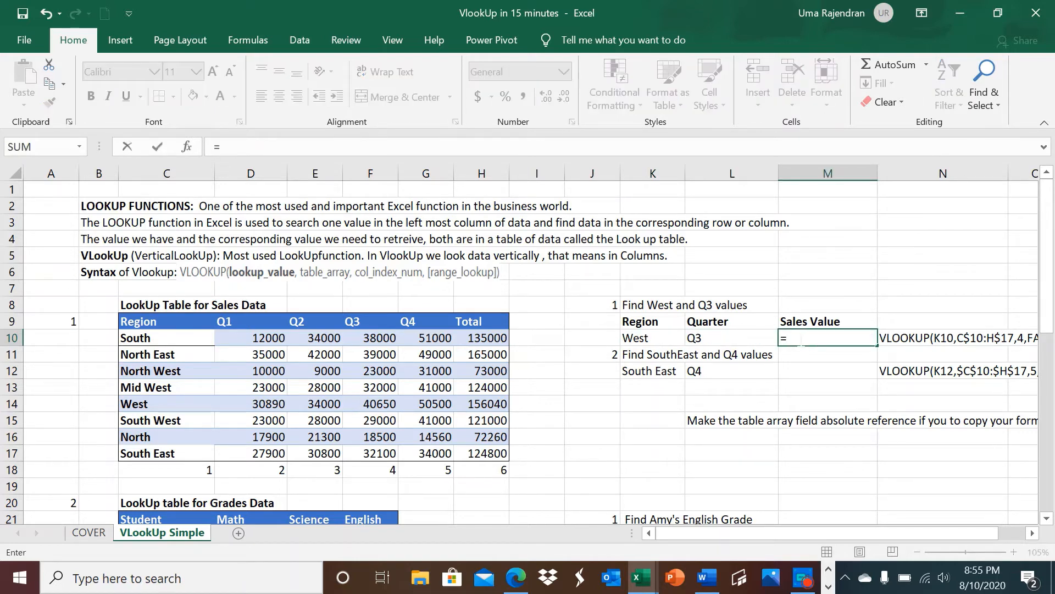
type("V")
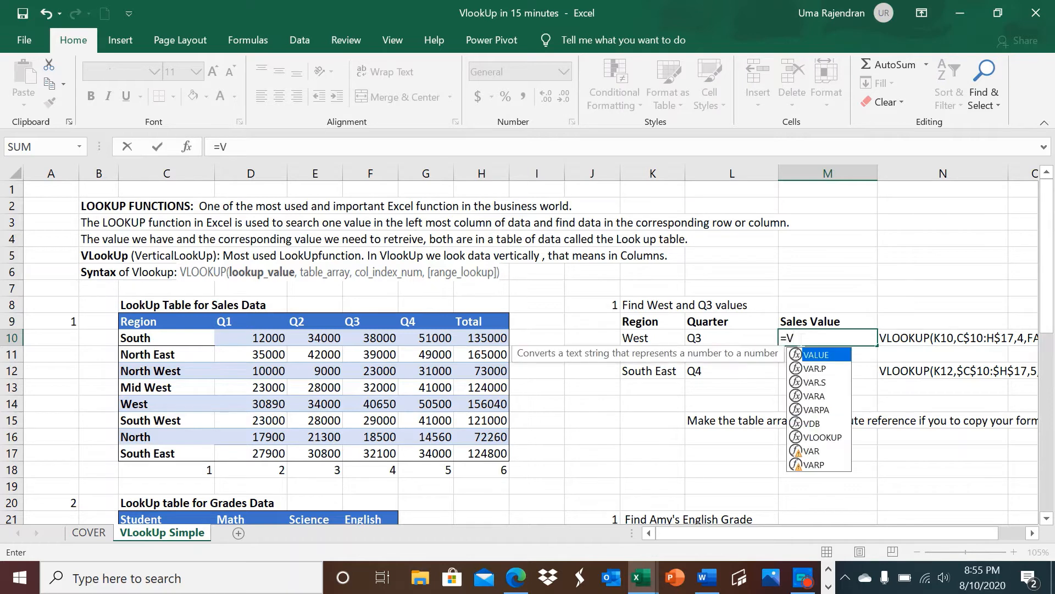
type("L")
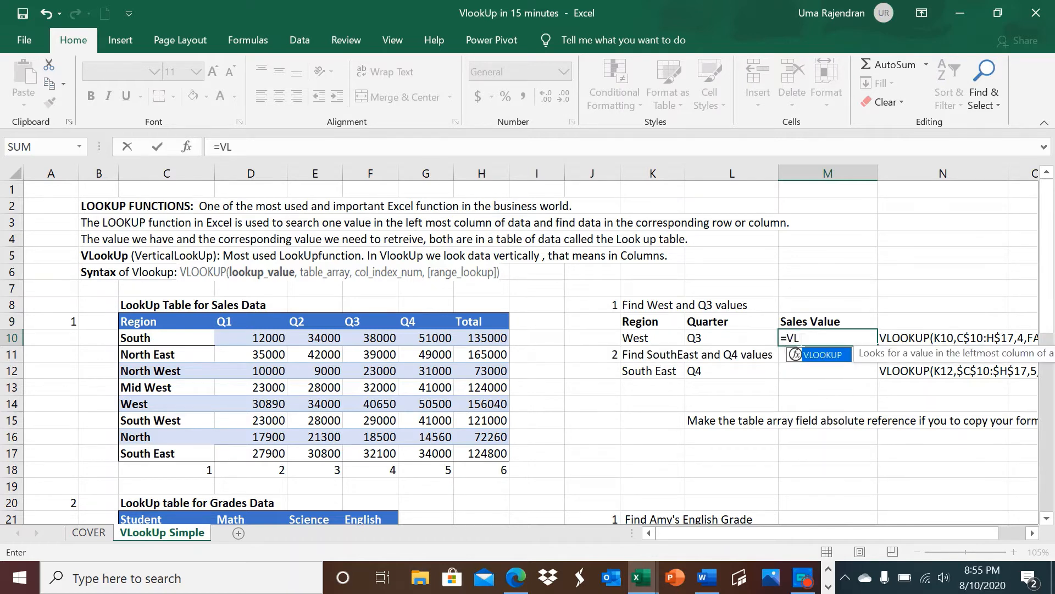
double_click(819, 352)
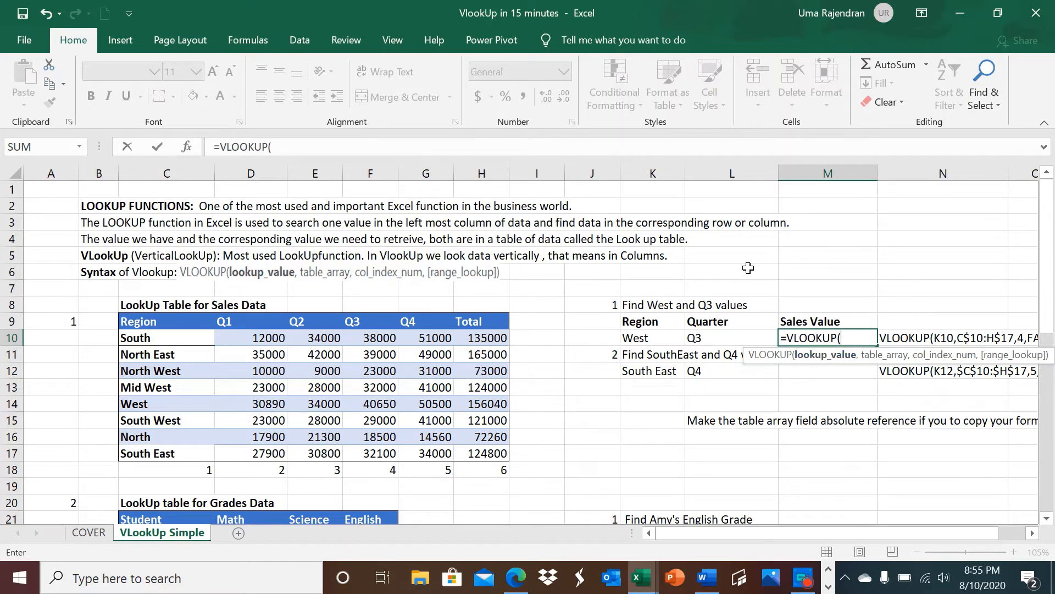
left_click(647, 339)
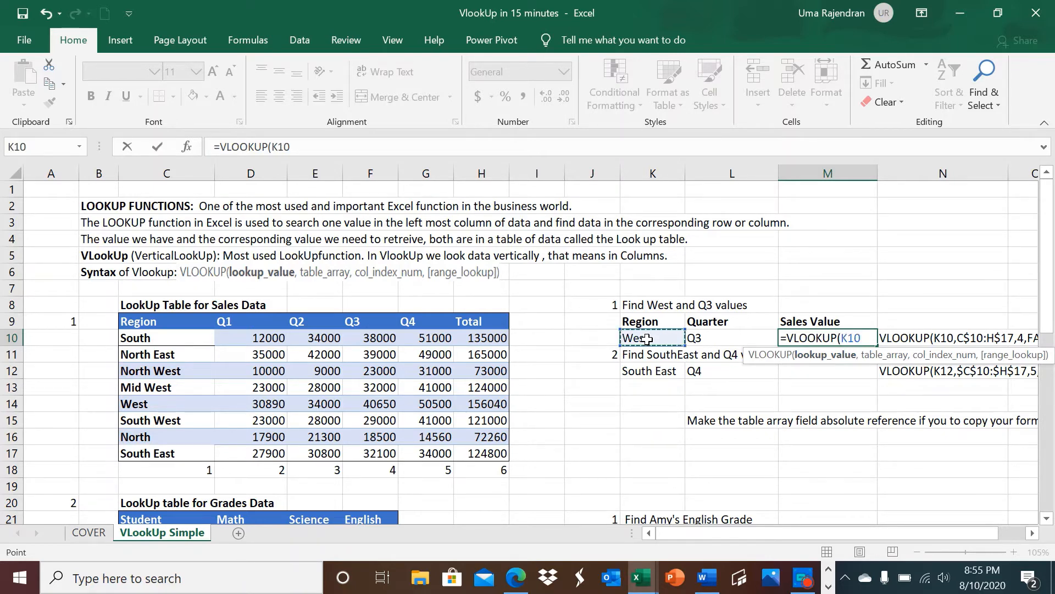
type(",")
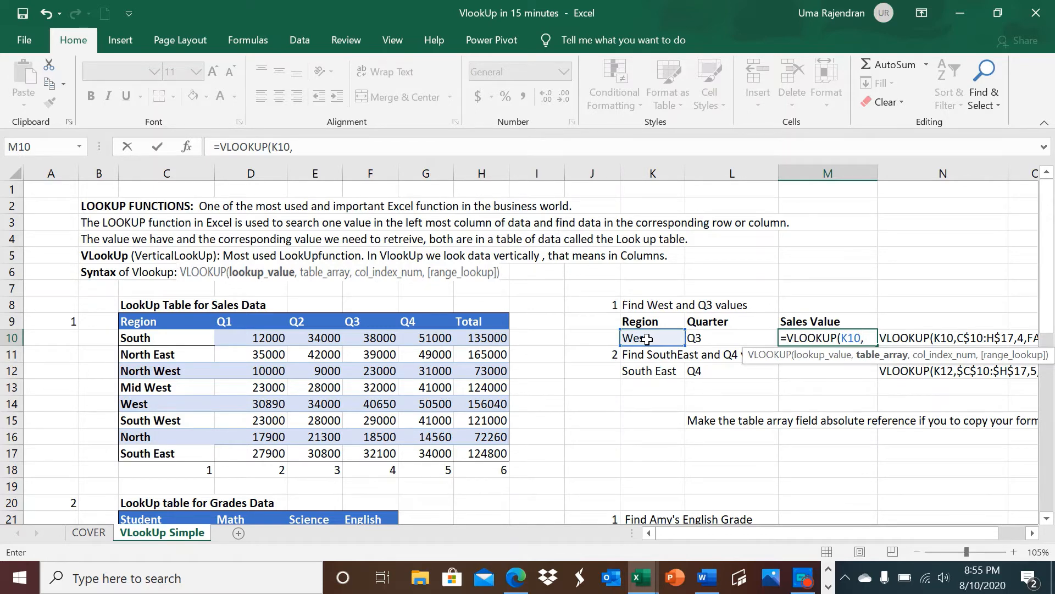
Complete the M10 formula with table array C10:H17, column index 4 and range lookup 0, and check it against West's Q3 figure.
left_click(647, 339)
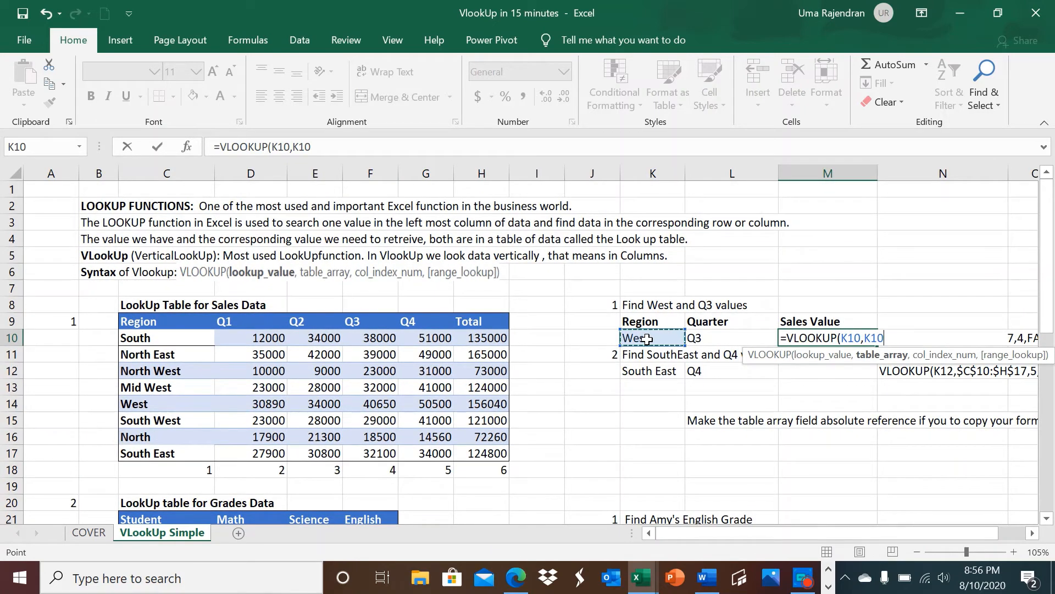
left_click_drag(506, 342, 188, 452)
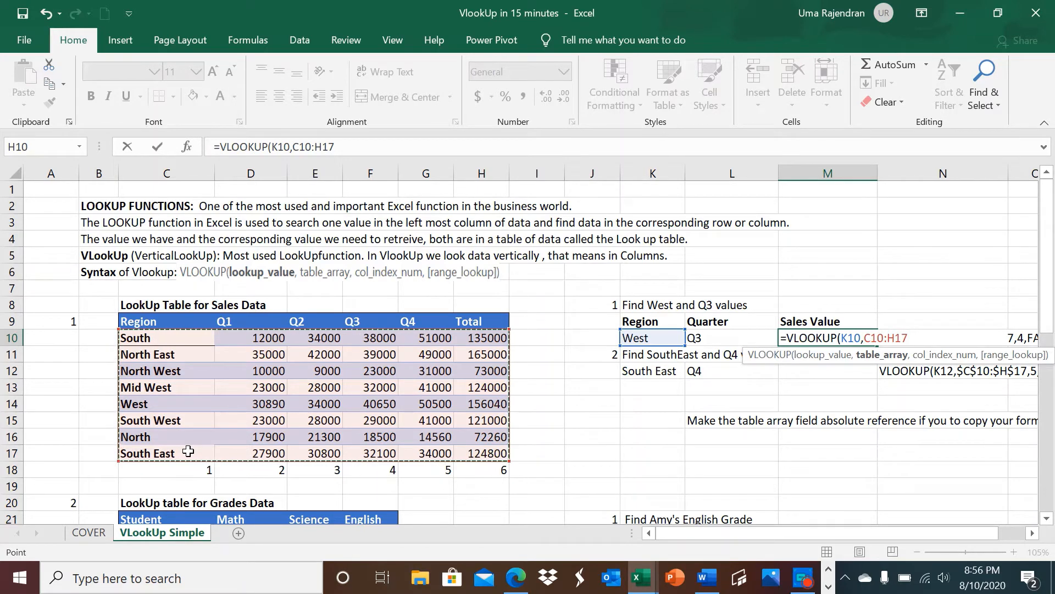
type(",")
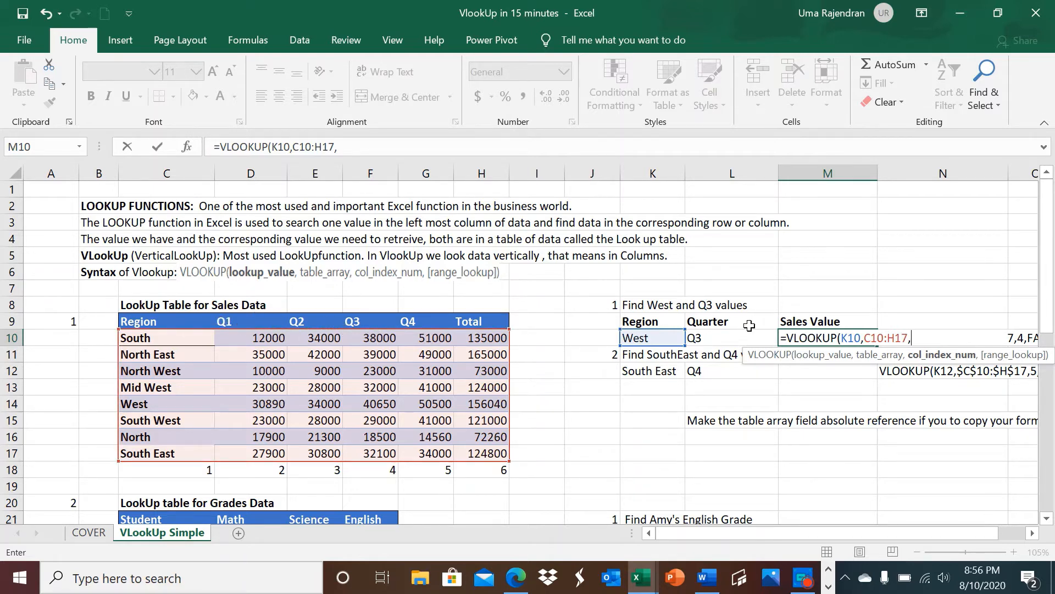
type("4,")
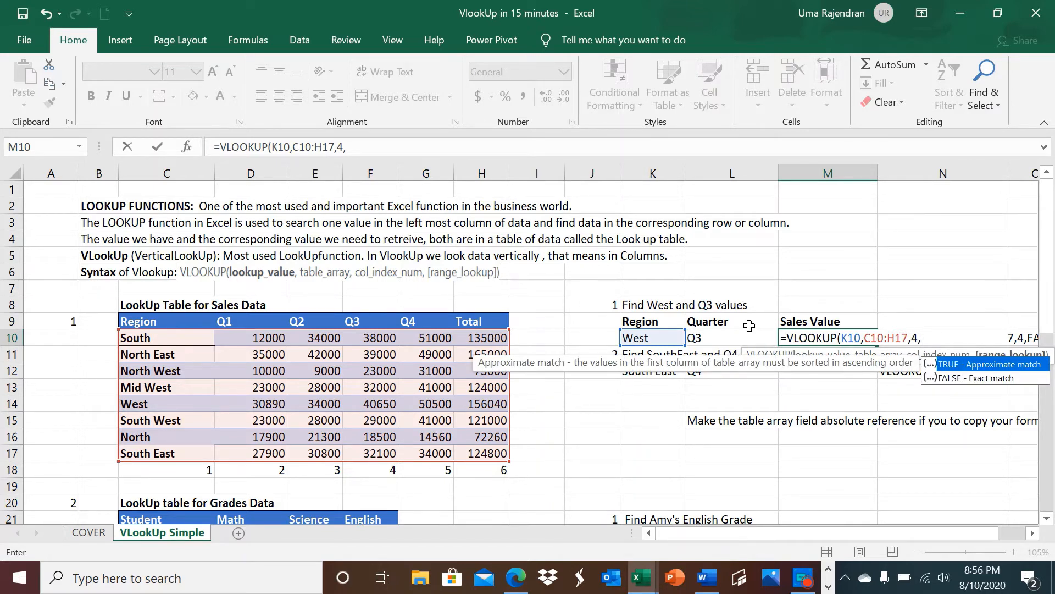
type("0)")
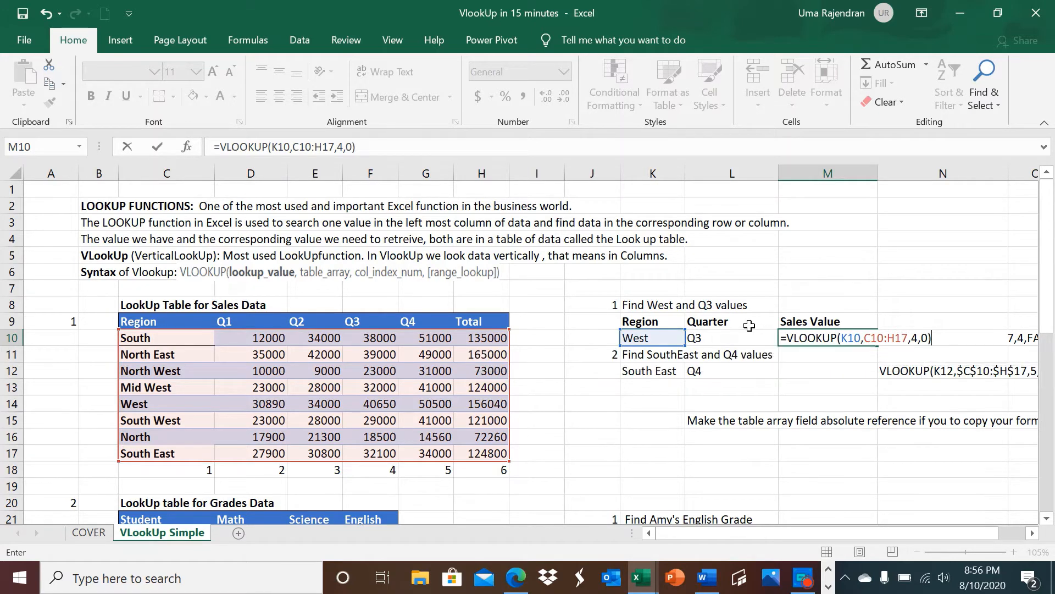
key("Return")
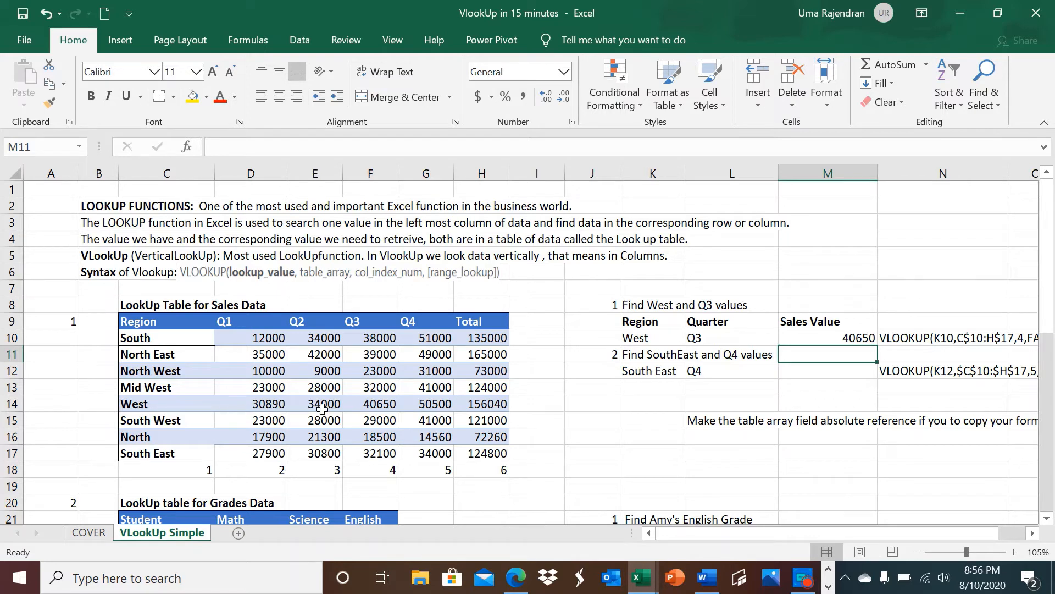
left_click(383, 407)
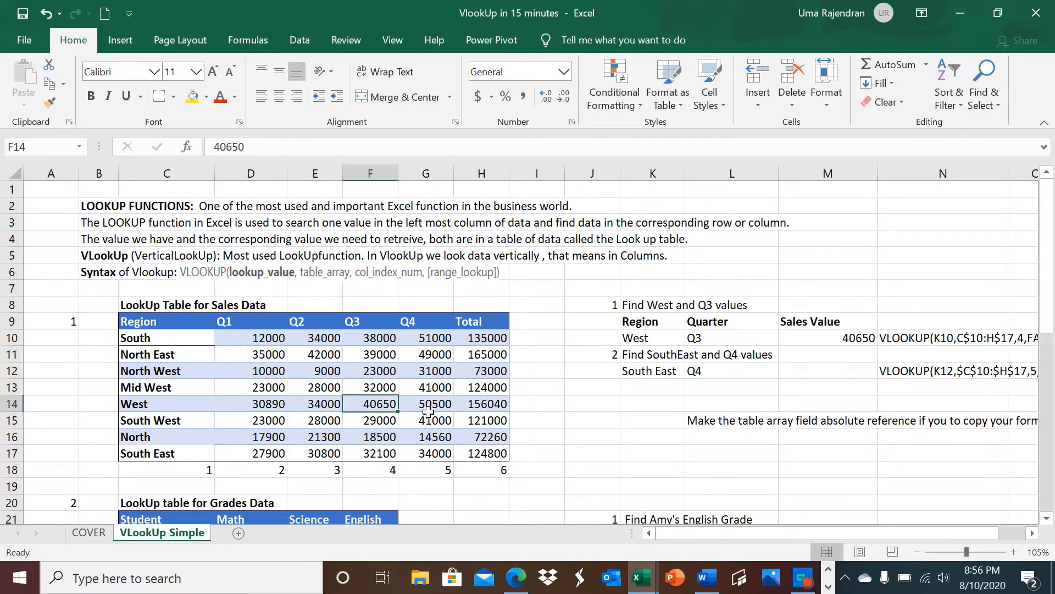
Begin a VLOOKUP formula in M12 with the South East region cell K12 as the lookup value.
left_click(803, 371)
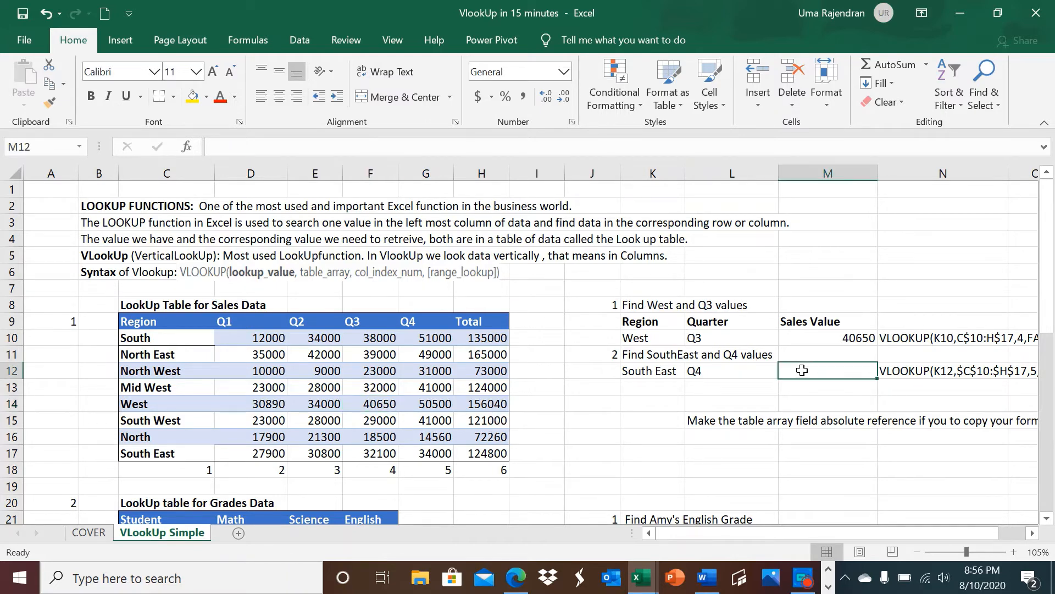
type("=V")
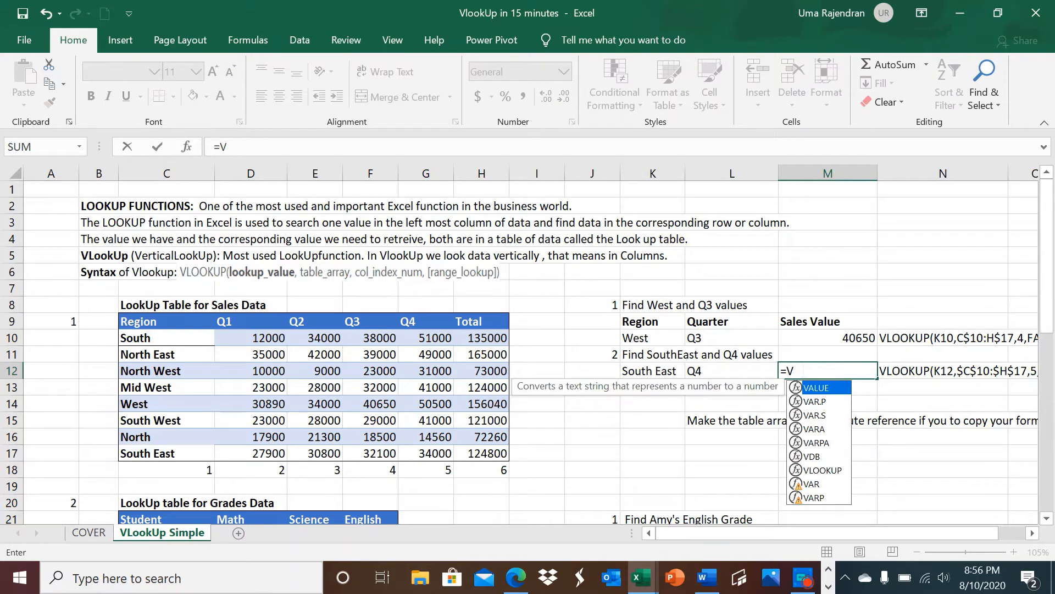
type("l")
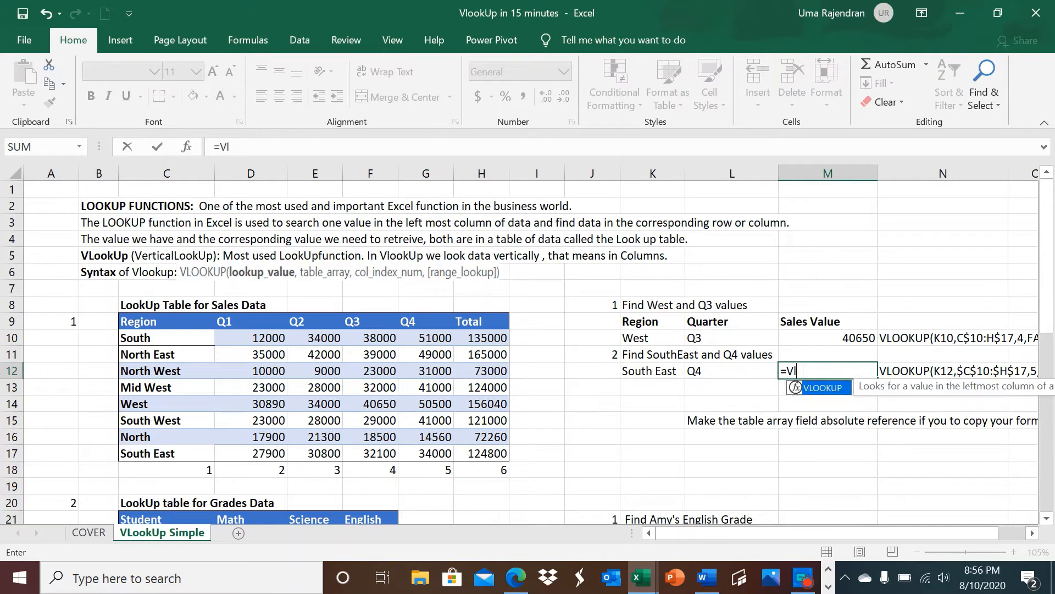
double_click(823, 388)
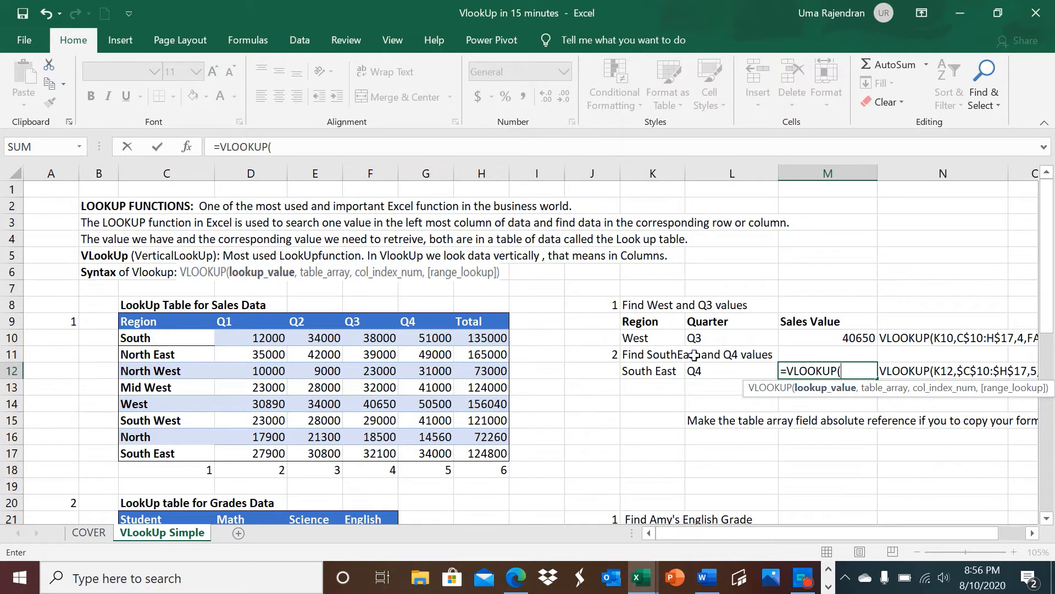
left_click(664, 373)
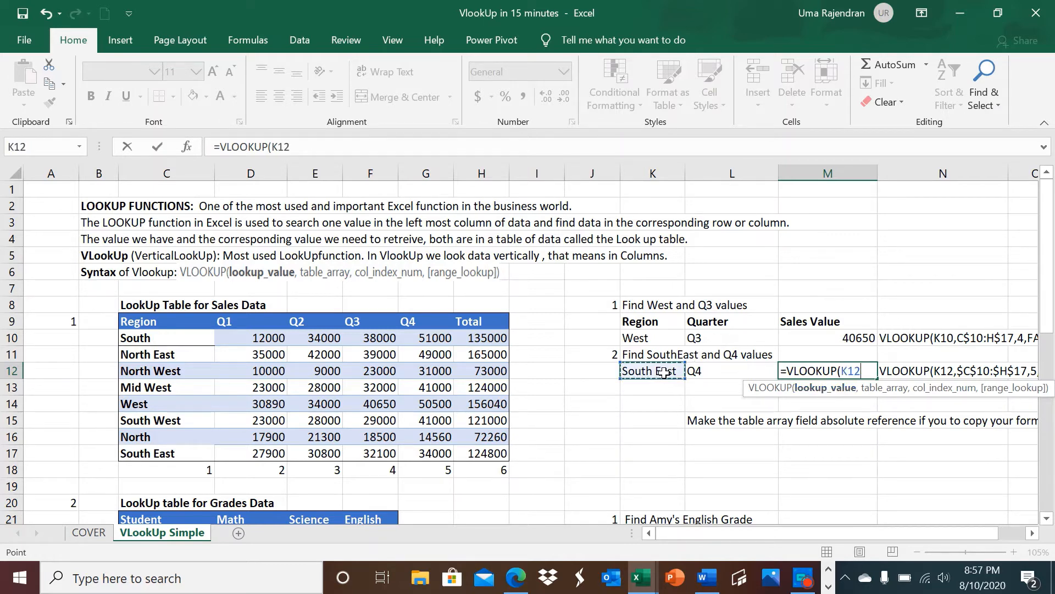
type(",")
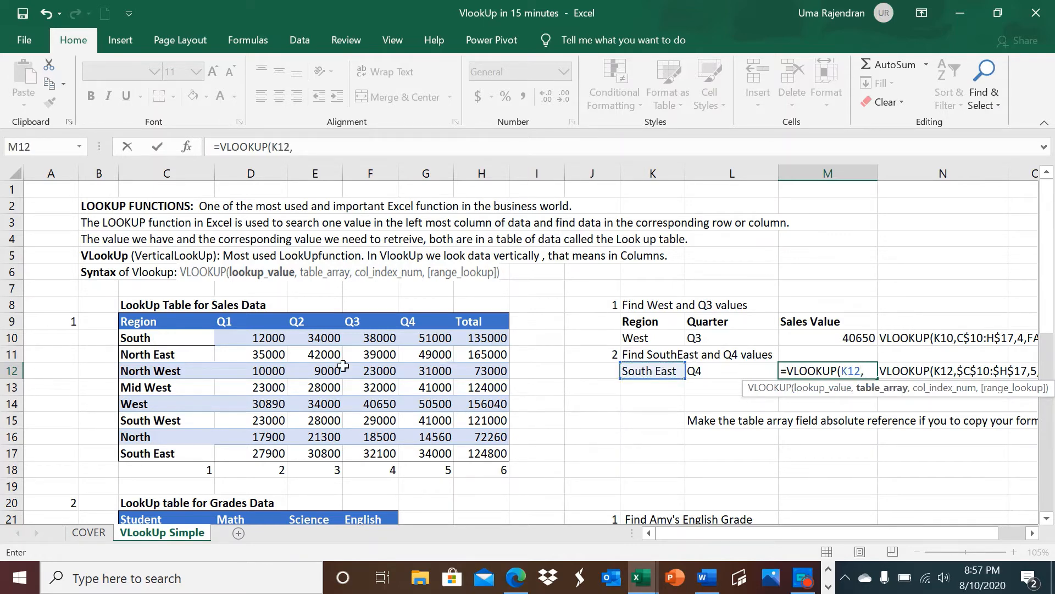
Complete the M12 formula with table array C10:H17, column index 5 and range lookup 0.
left_click_drag(172, 336, 459, 447)
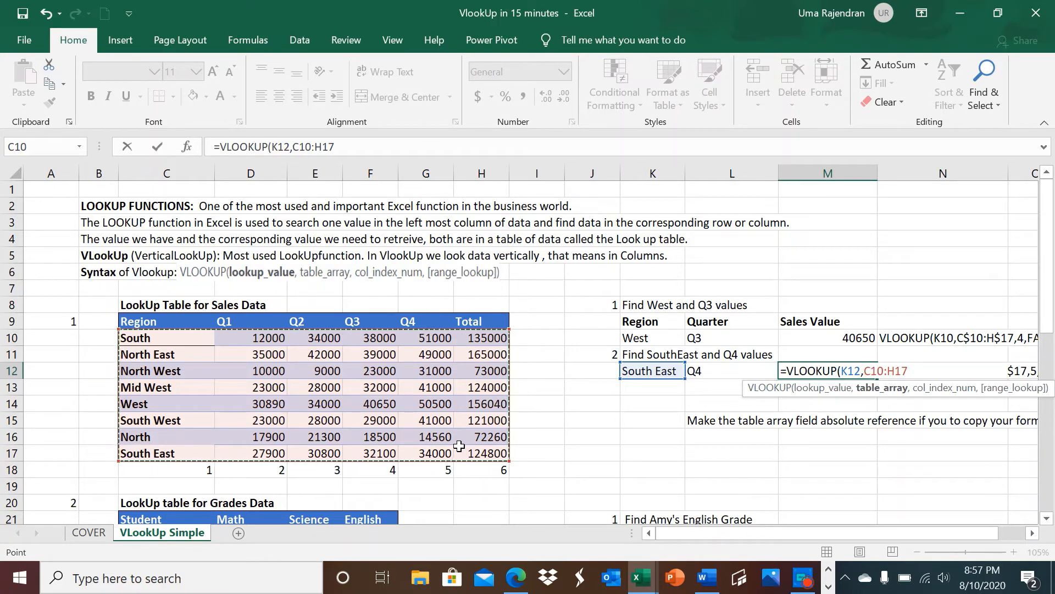
type(",")
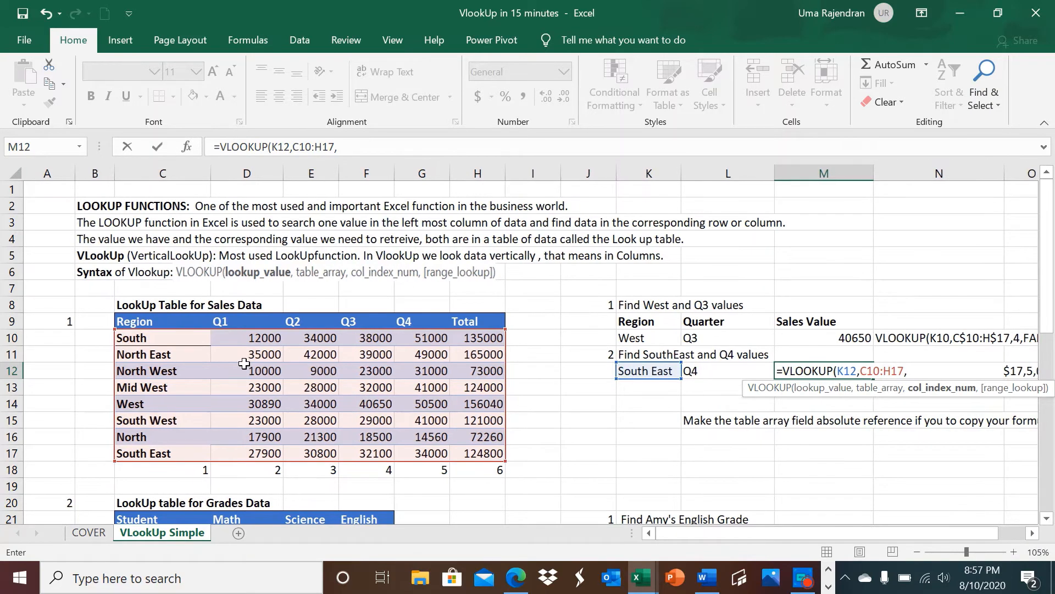
scroll(244, 364, "right", 1)
scroll(244, 364, "left", 1)
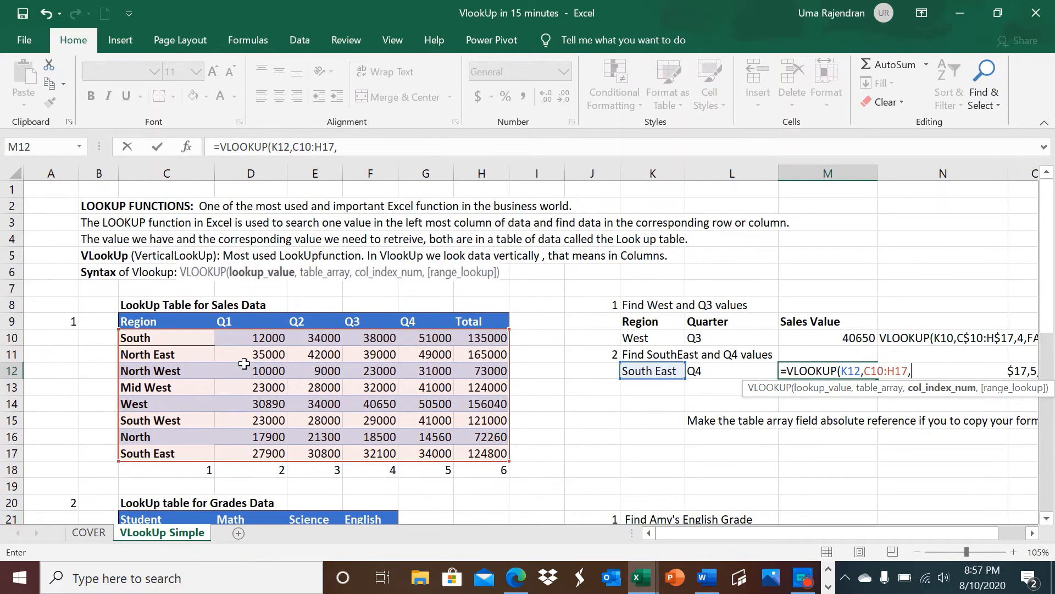
scroll(367, 357, "left", 1)
type("5,0")
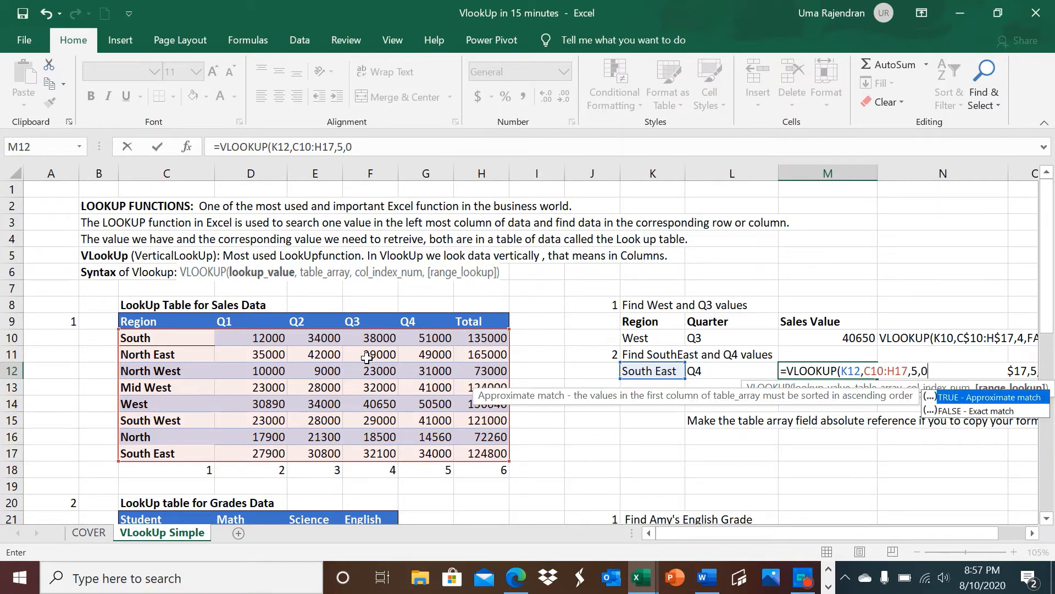
type(")")
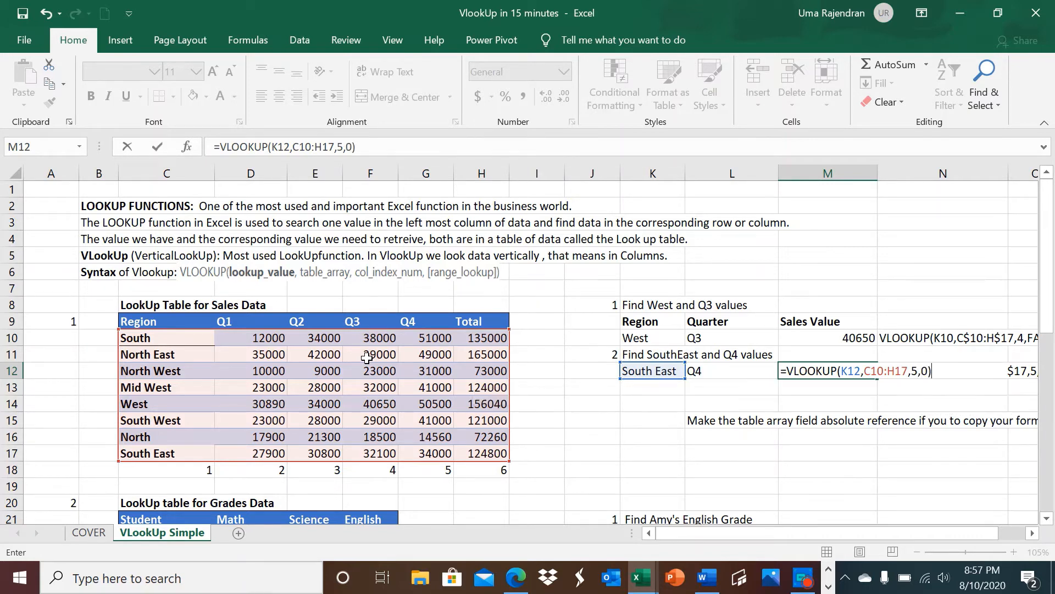
key("Return")
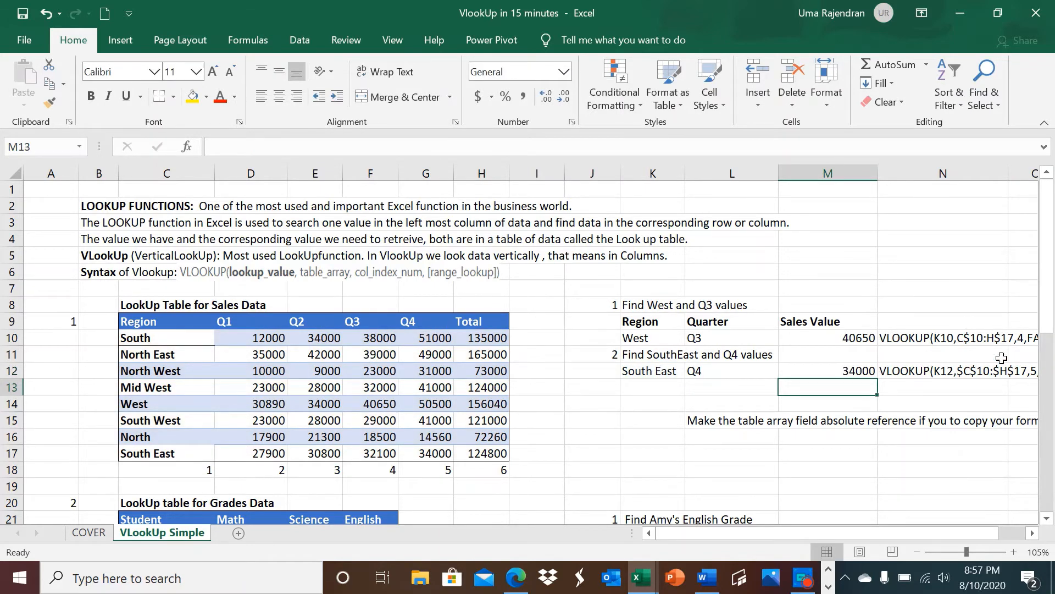
Clear the existing English grade result from cell M23 beside the grades lookup table.
left_click_drag(1046, 322, 1050, 427)
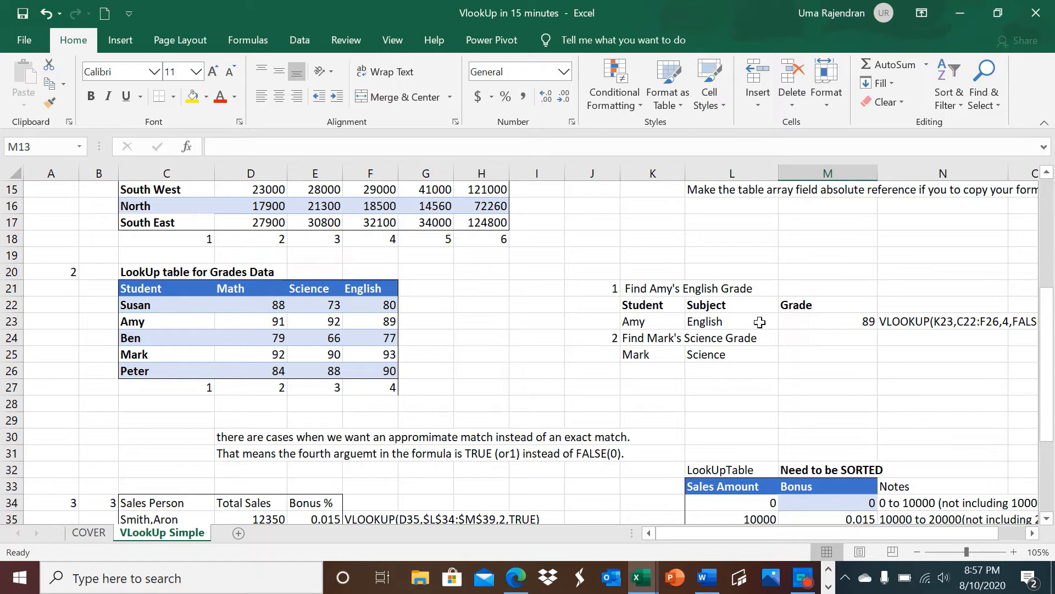
left_click(804, 320)
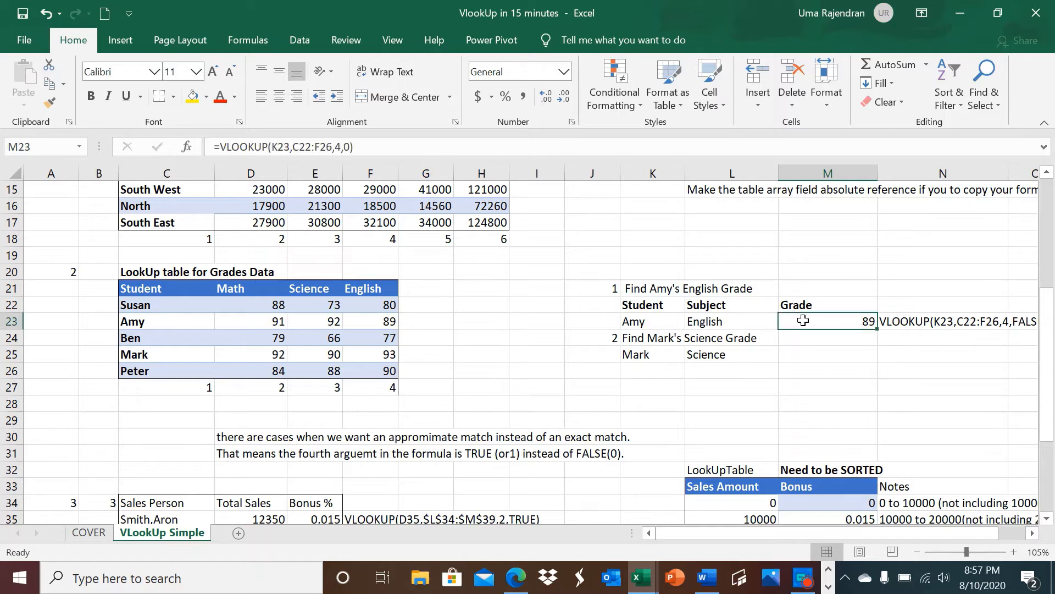
key("Delete")
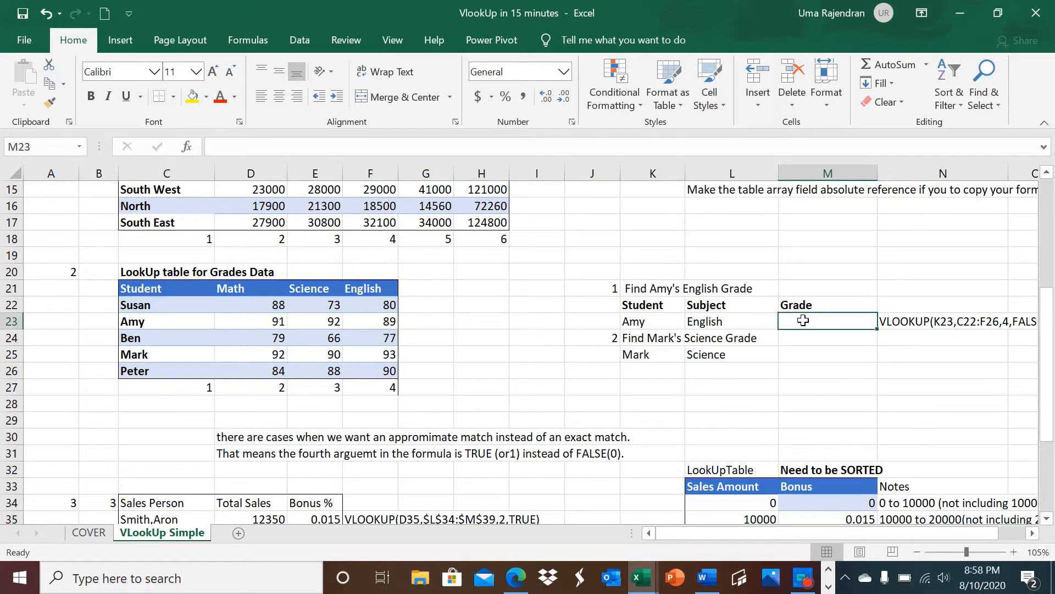
Begin a VLOOKUP formula in M23 with the student name cell K23 as the lookup value.
type("=V")
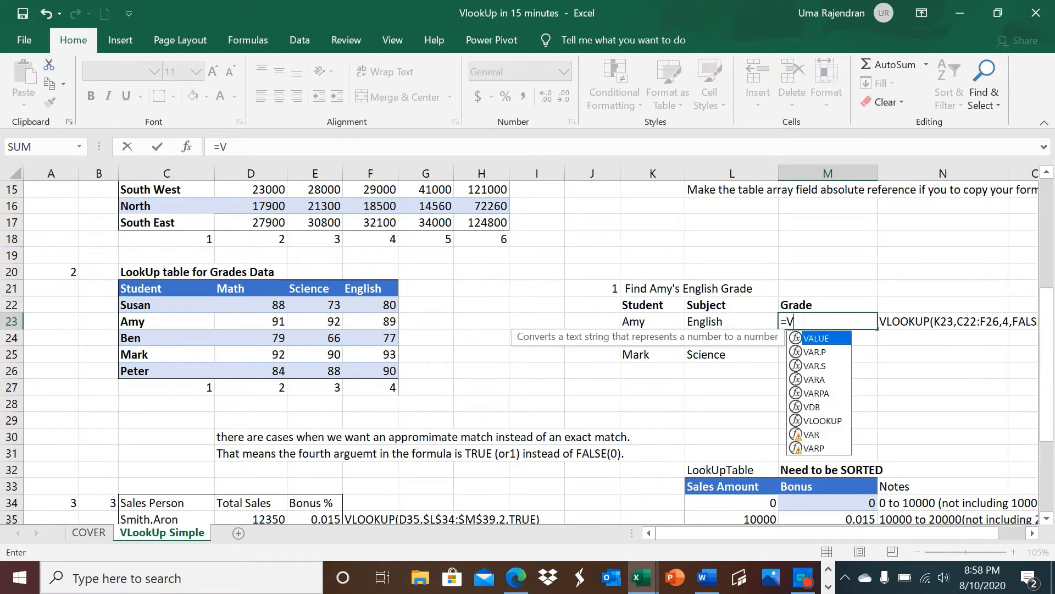
type("l")
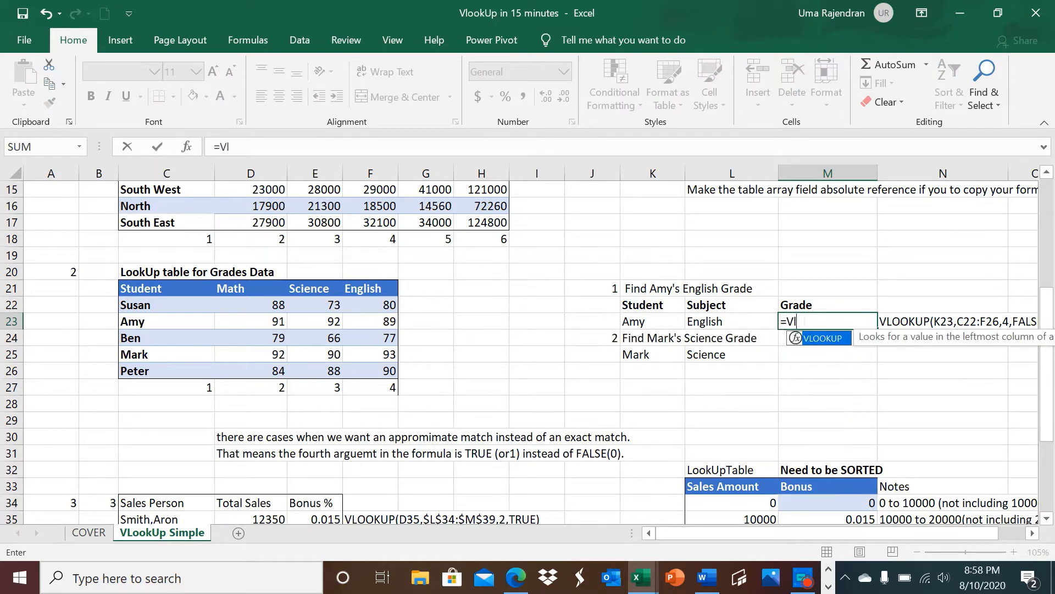
double_click(817, 338)
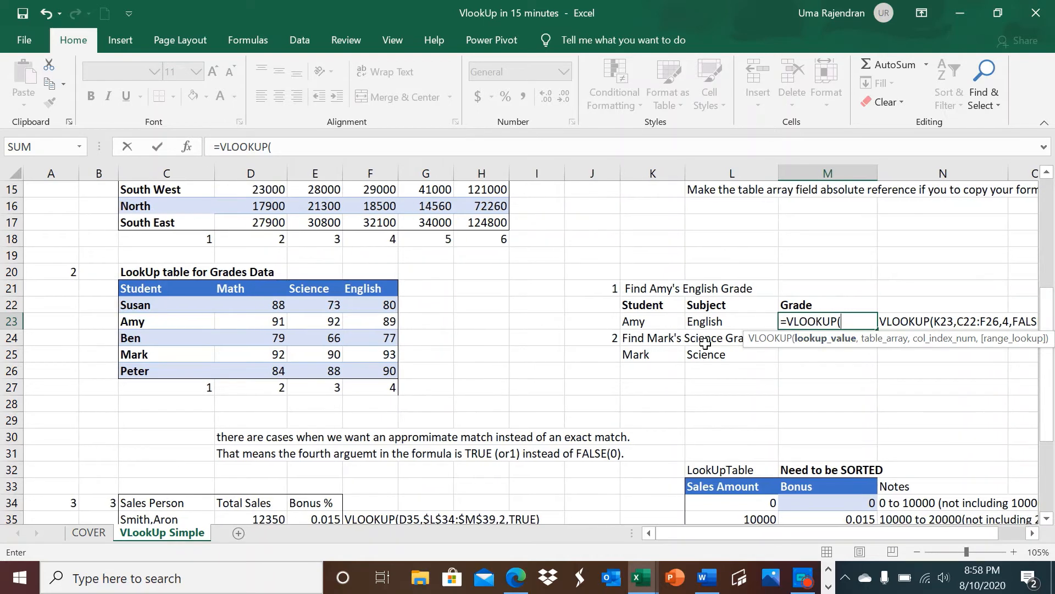
left_click(681, 321)
type(",")
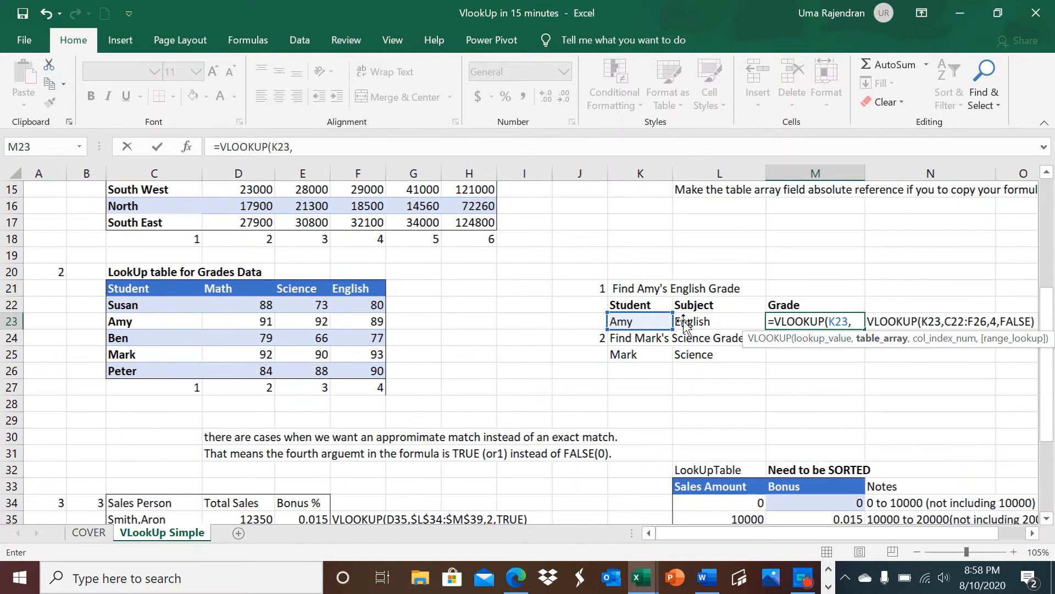
Complete the M23 formula with table array C22:F26, column index 4 and range lookup 0.
scroll(558, 216, "right", 1)
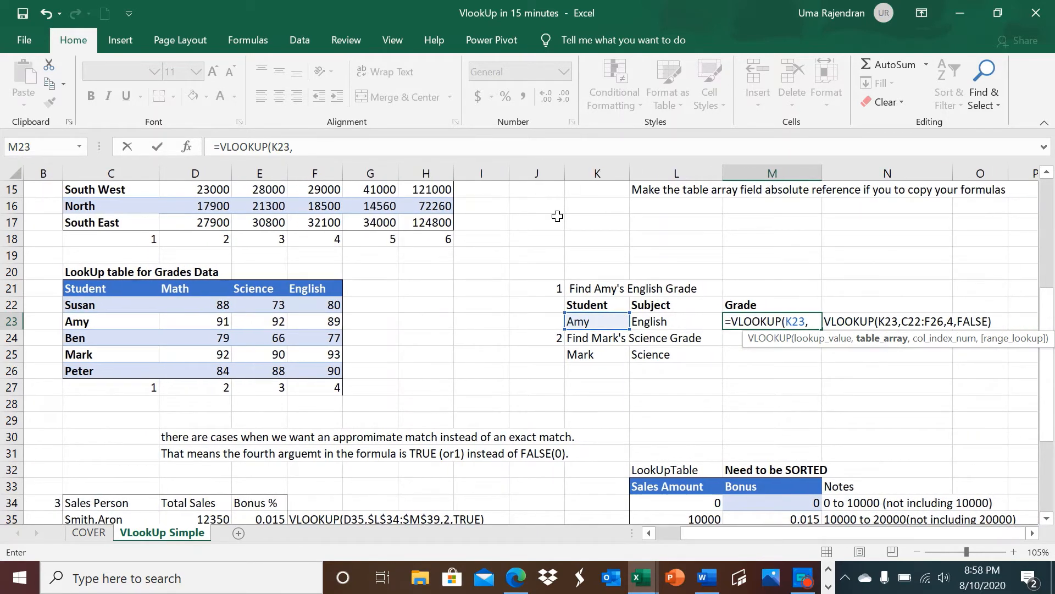
left_click(157, 318)
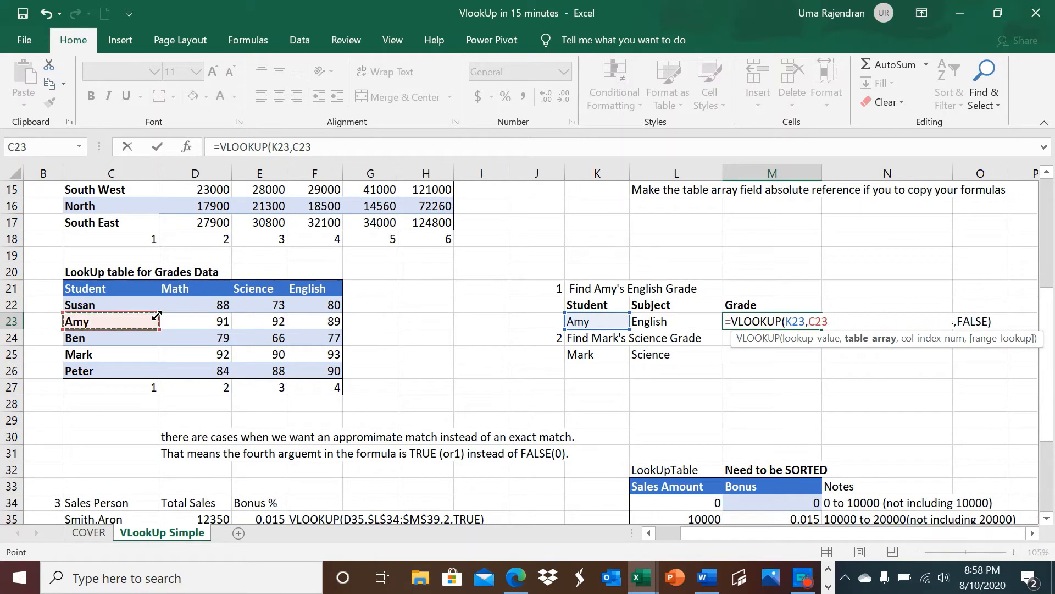
left_click_drag(154, 301, 322, 371)
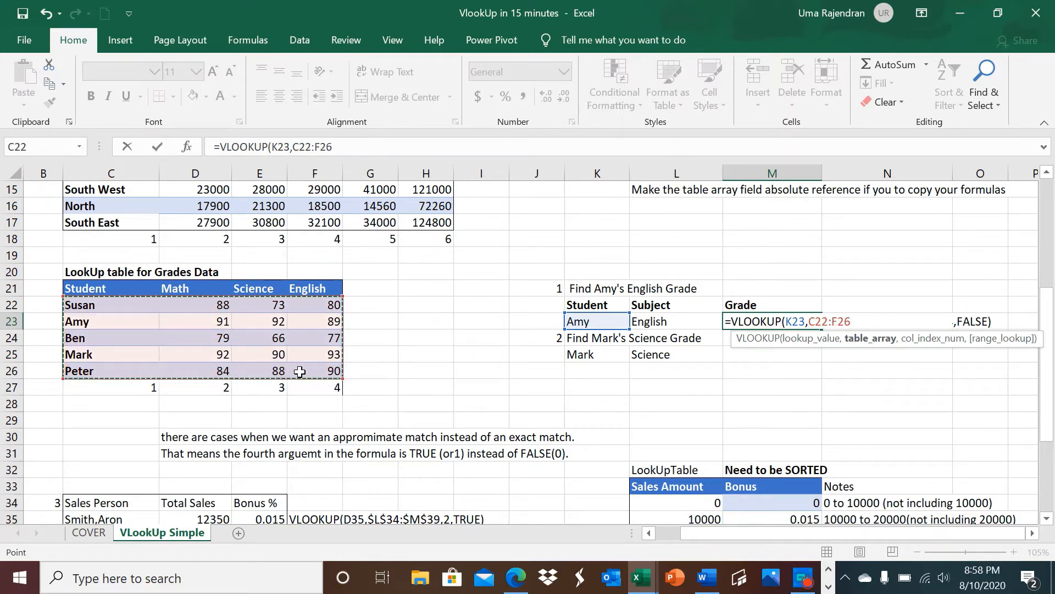
type(",")
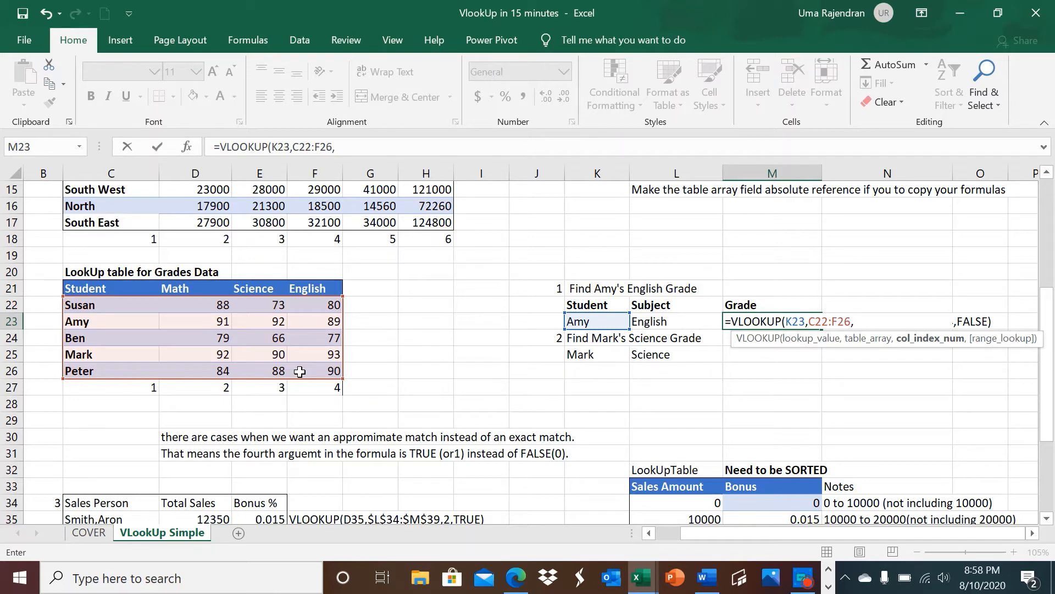
type("4,0")
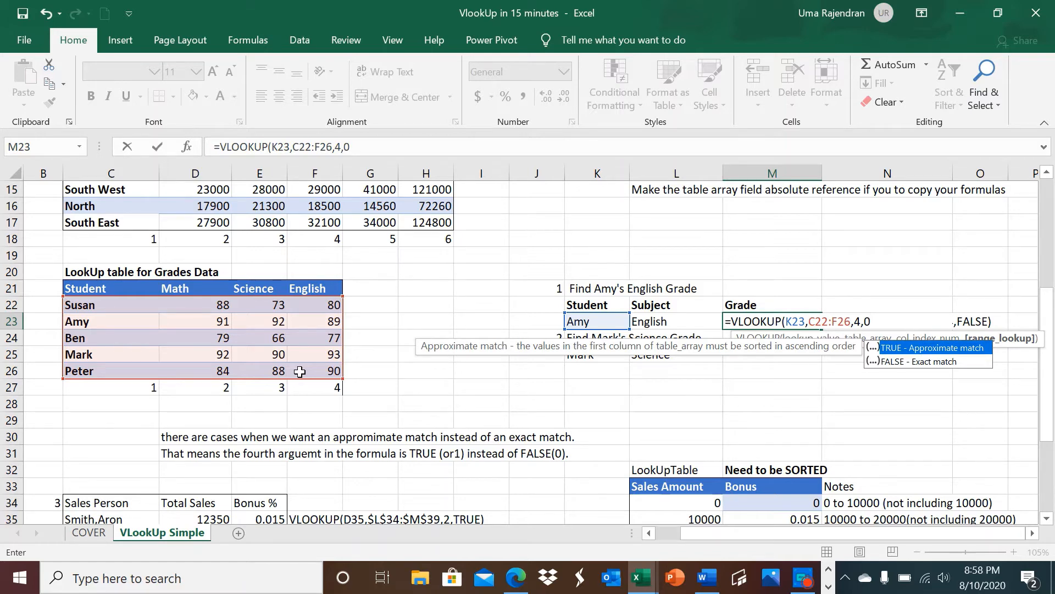
type(")")
key("Return")
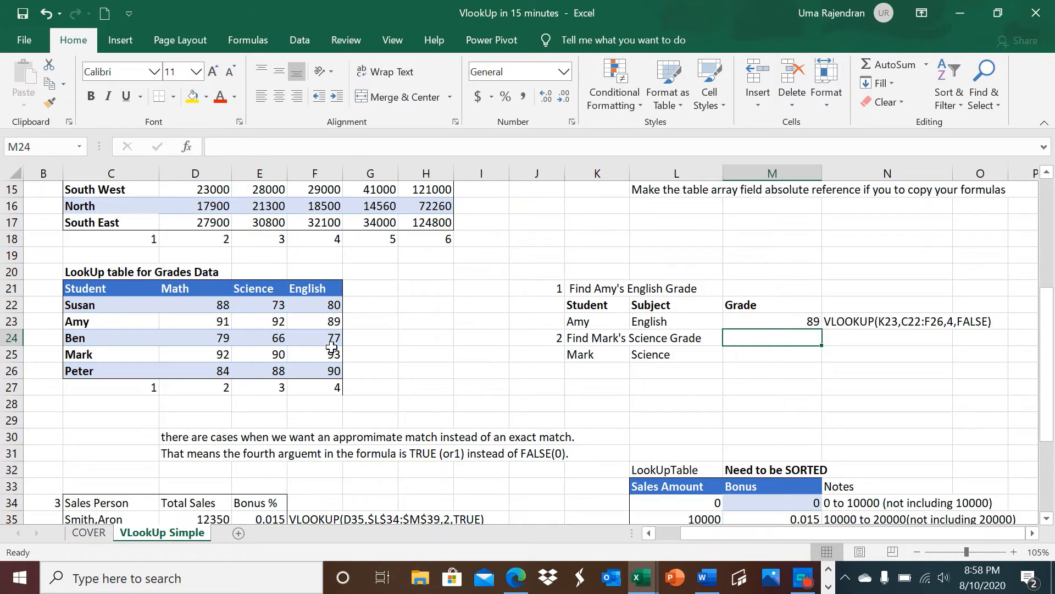
double_click(334, 321)
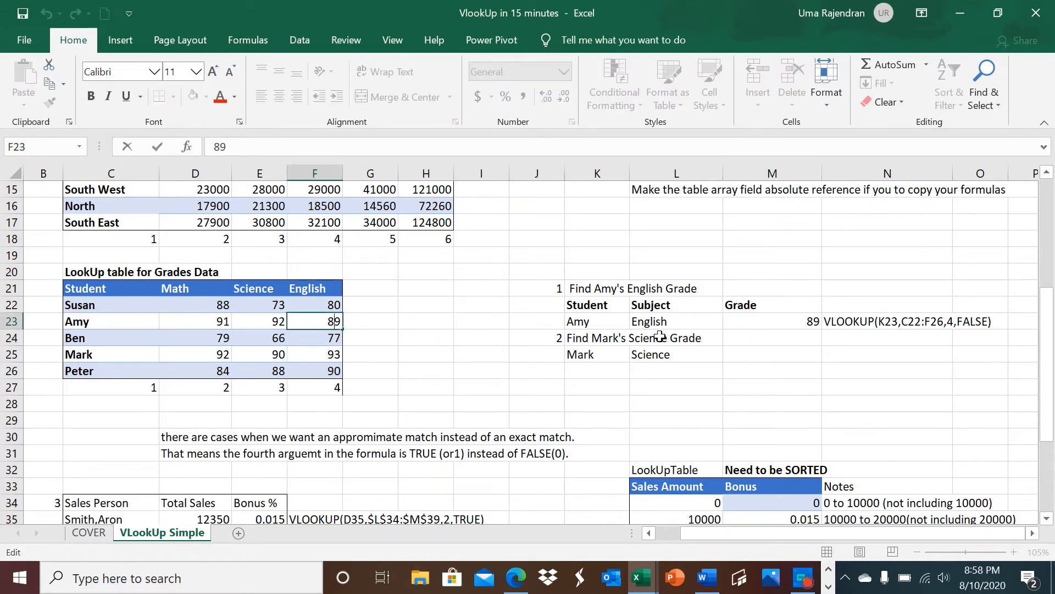
Begin a VLOOKUP formula in M25 for the Science grade with the student name cell K25 as the lookup value.
left_click(754, 354)
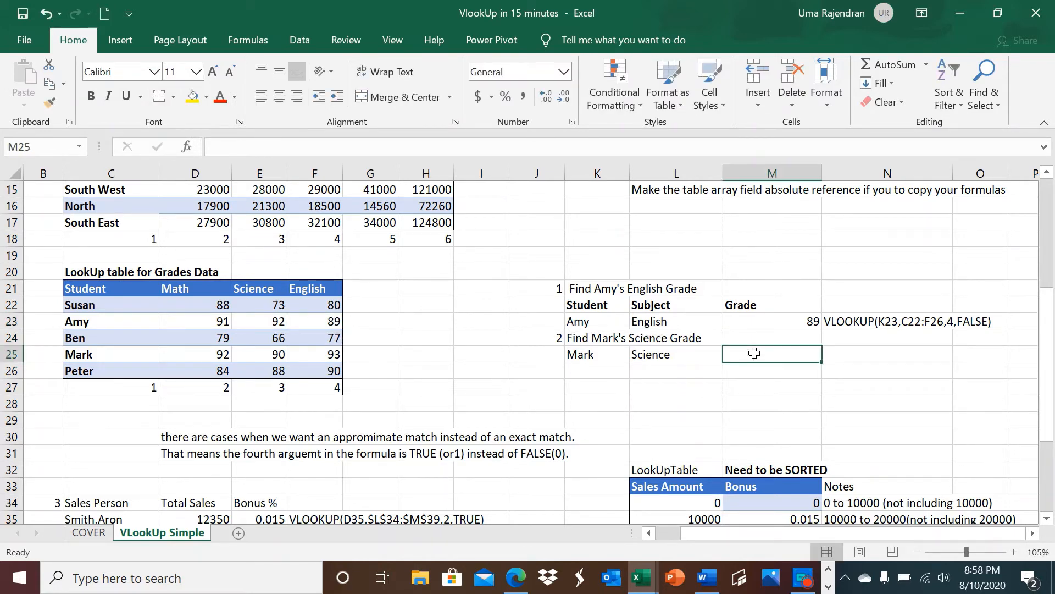
type("=")
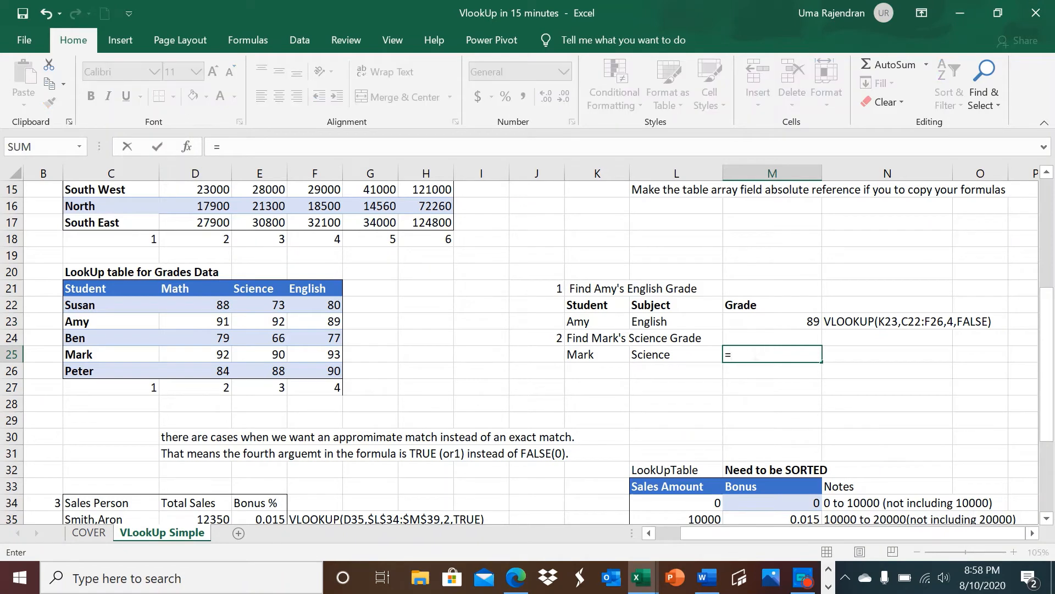
type("V")
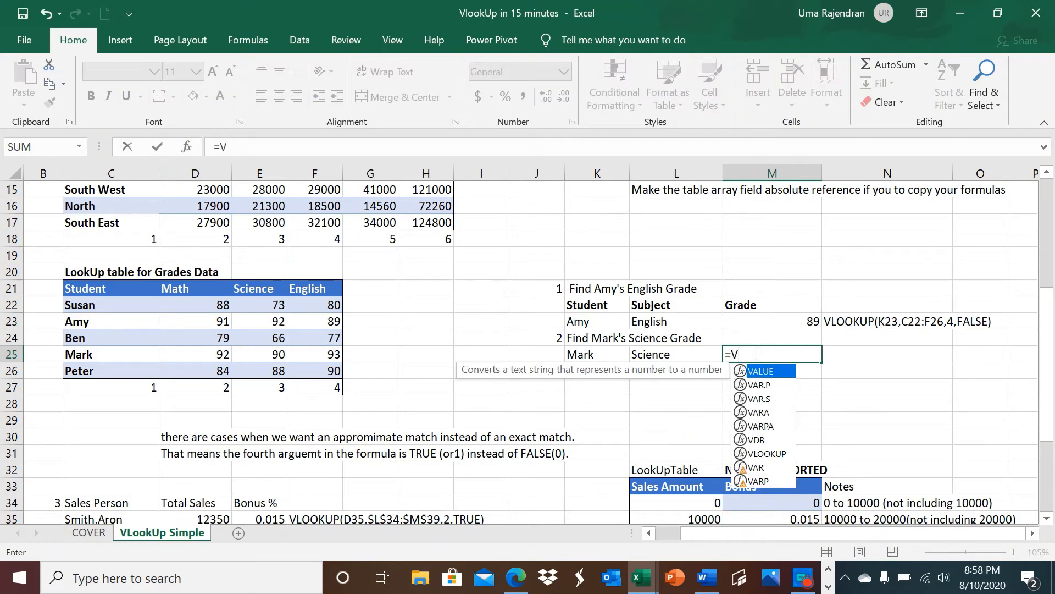
type("l")
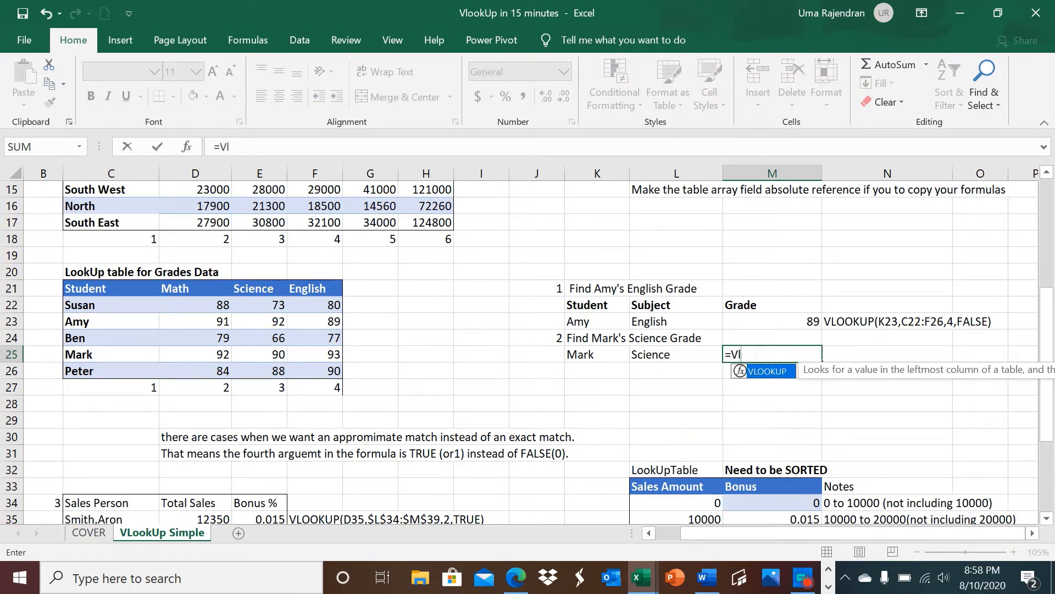
double_click(755, 371)
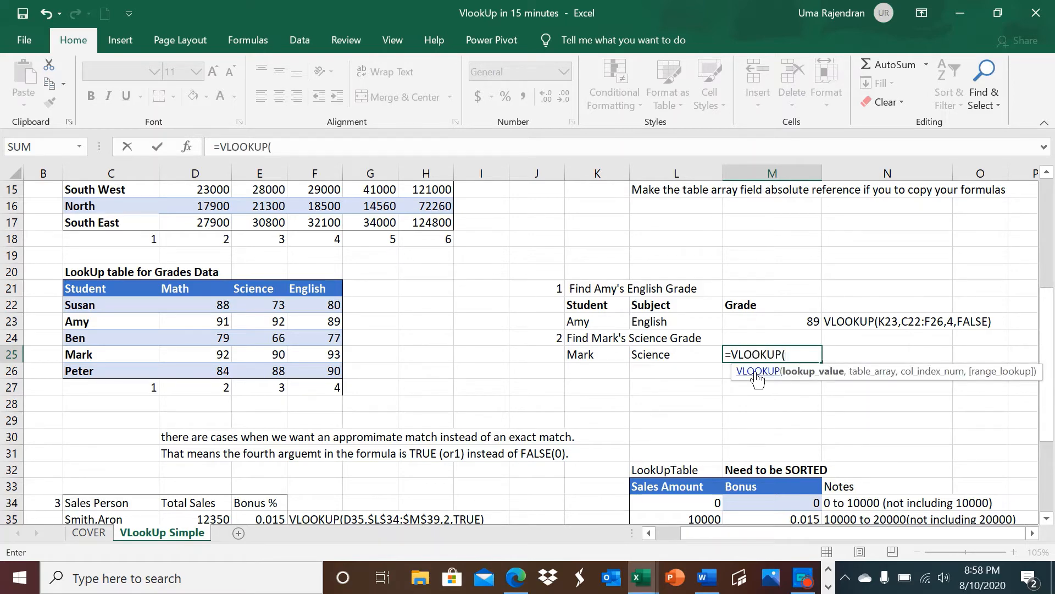
left_click(593, 358)
type(",")
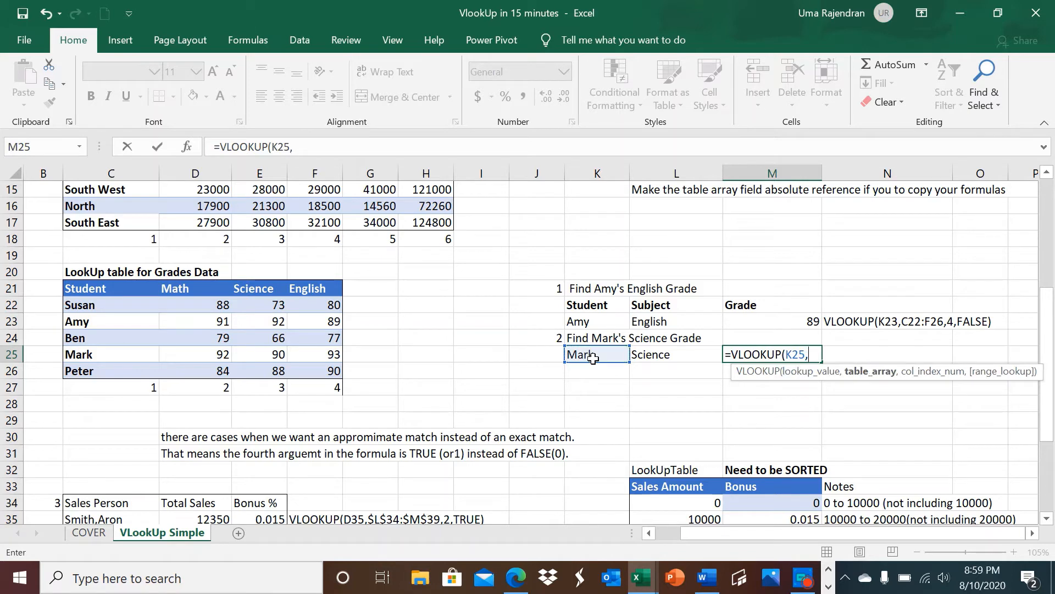
Complete the M25 formula with table array C22:F26, column index 3 and range lookup 0.
left_click(593, 359)
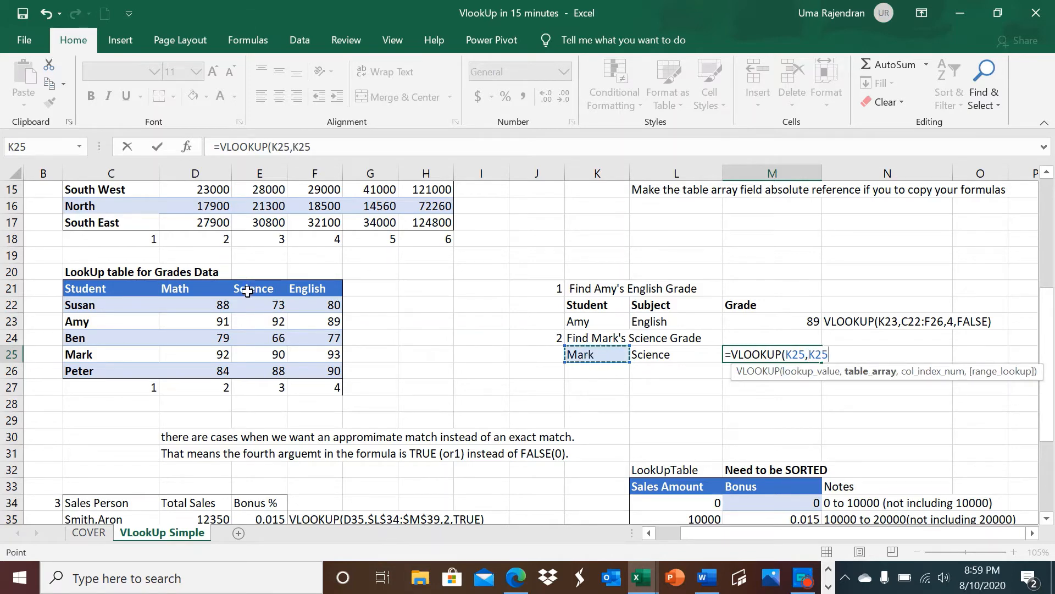
left_click_drag(88, 306, 303, 371)
type(",")
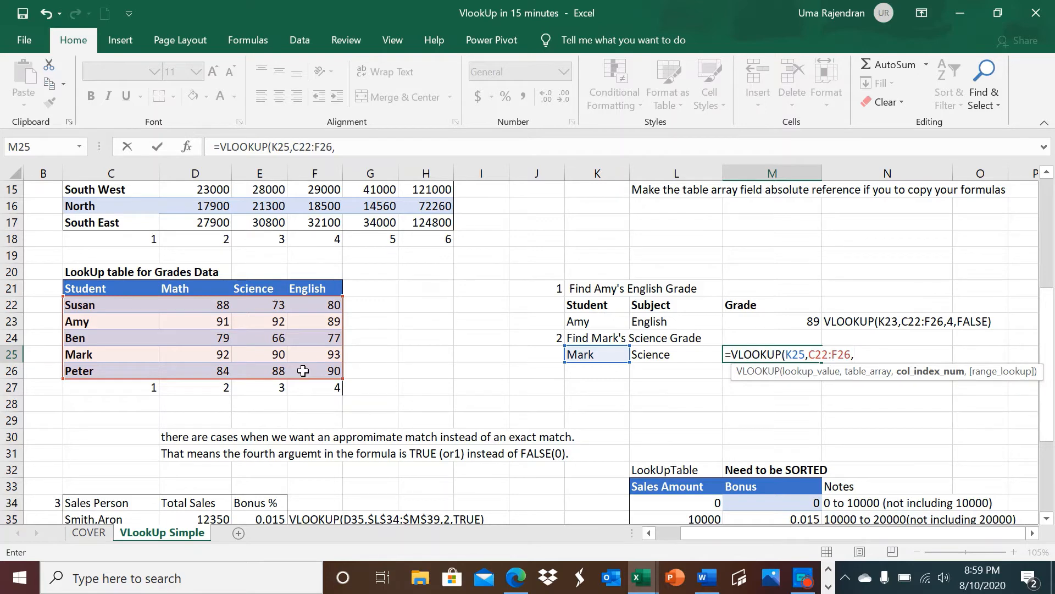
type("3,0")
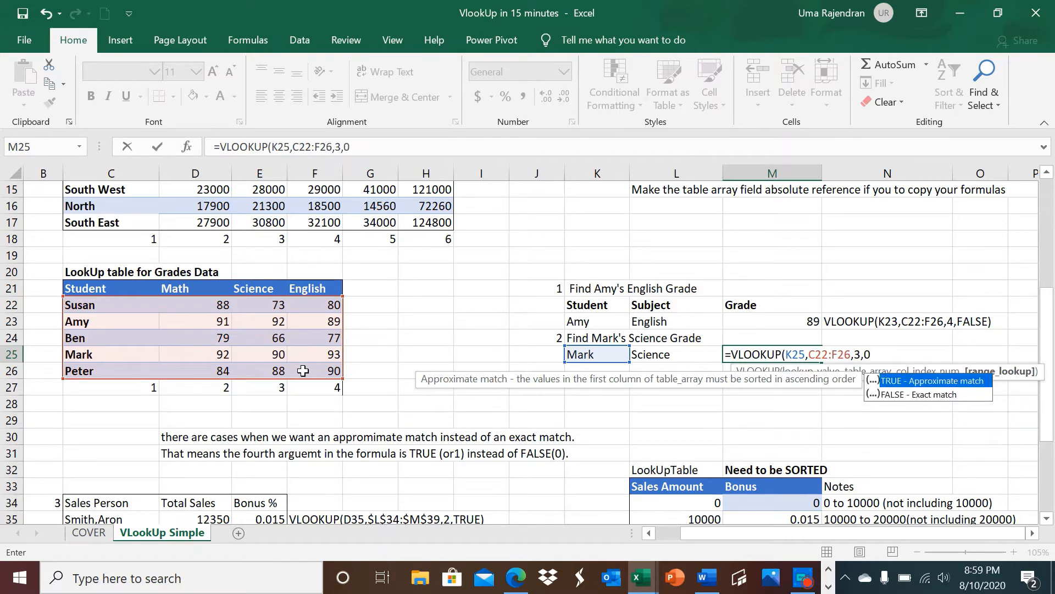
type(")")
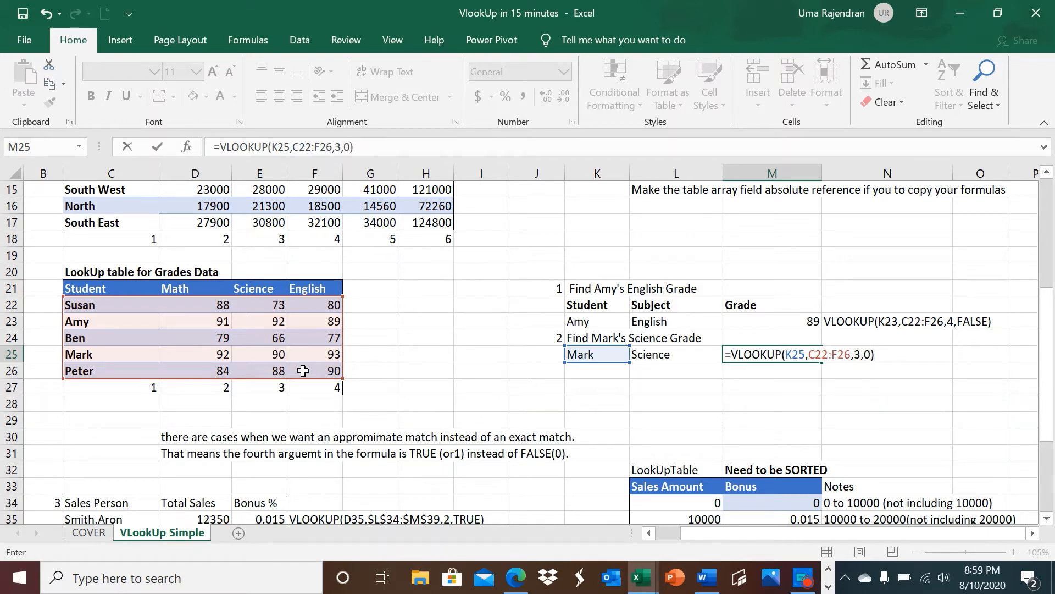
key("Return")
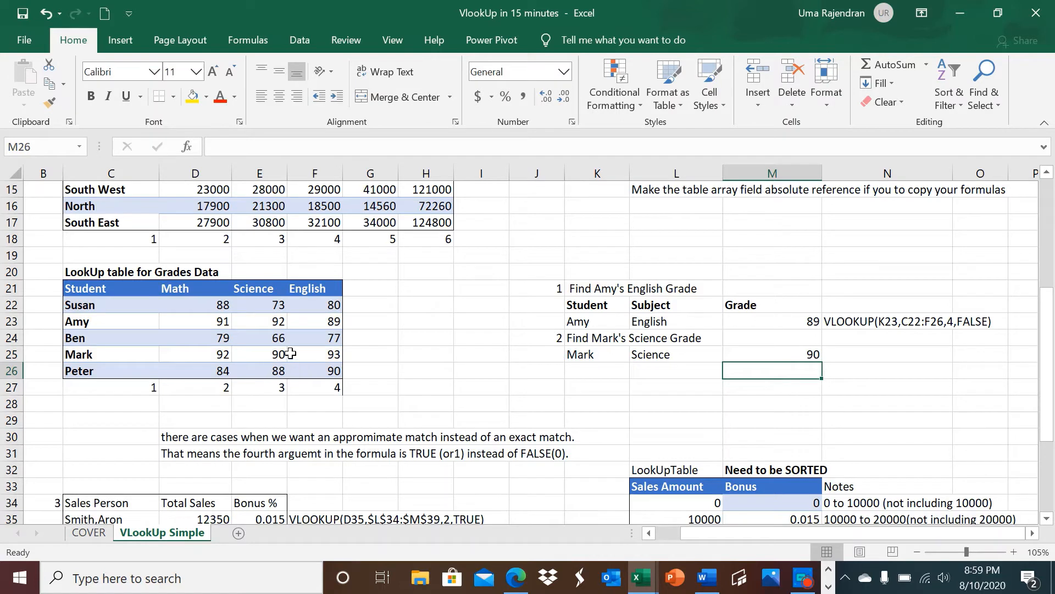
left_click(273, 354)
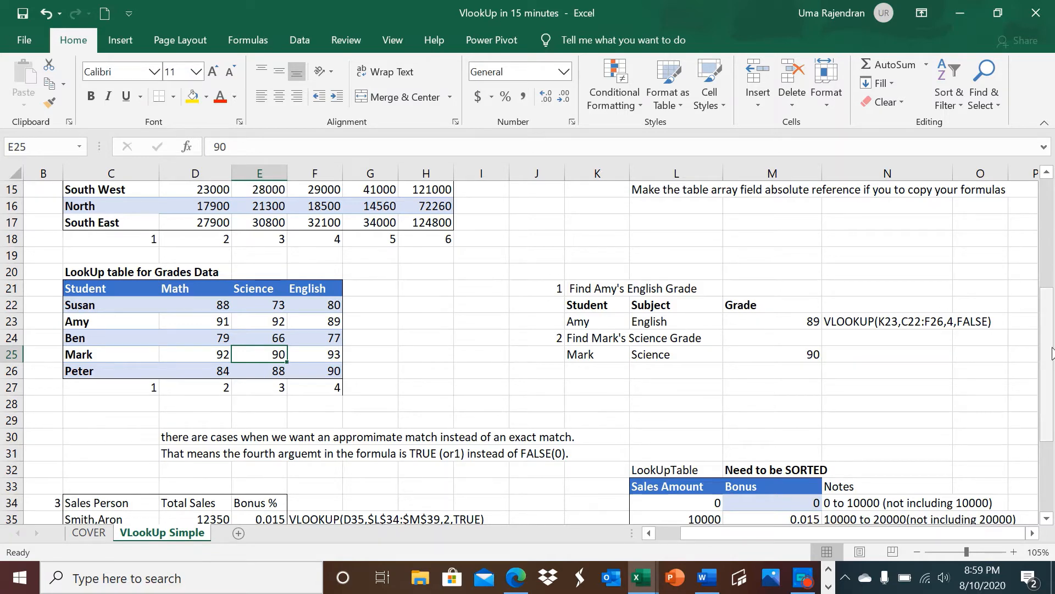
Clear the existing Bonus % result from cell E35 in the sales person table.
left_click_drag(1051, 352, 1044, 254)
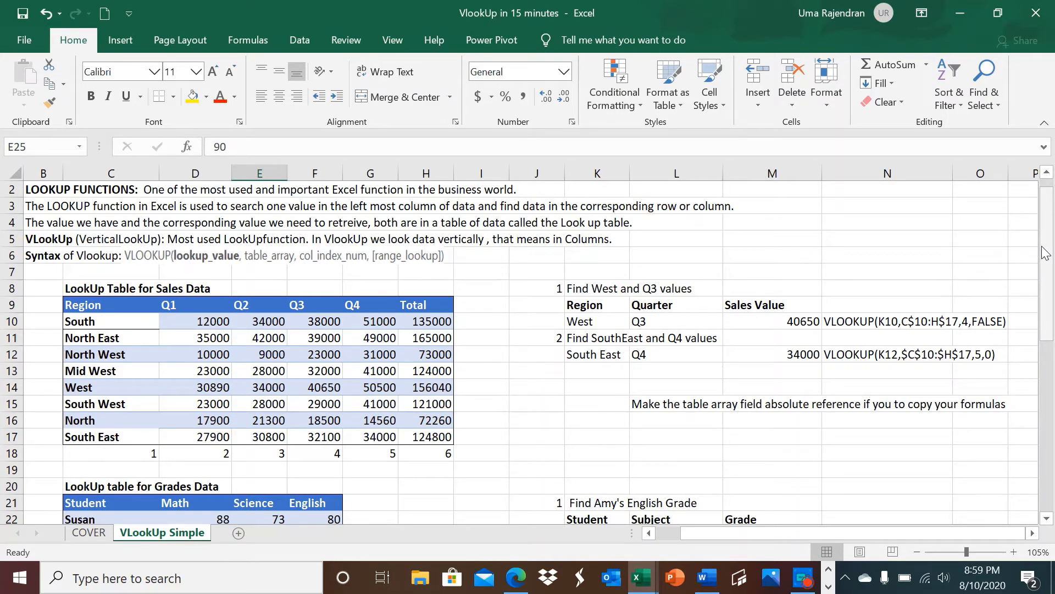
left_click_drag(1051, 253, 1049, 428)
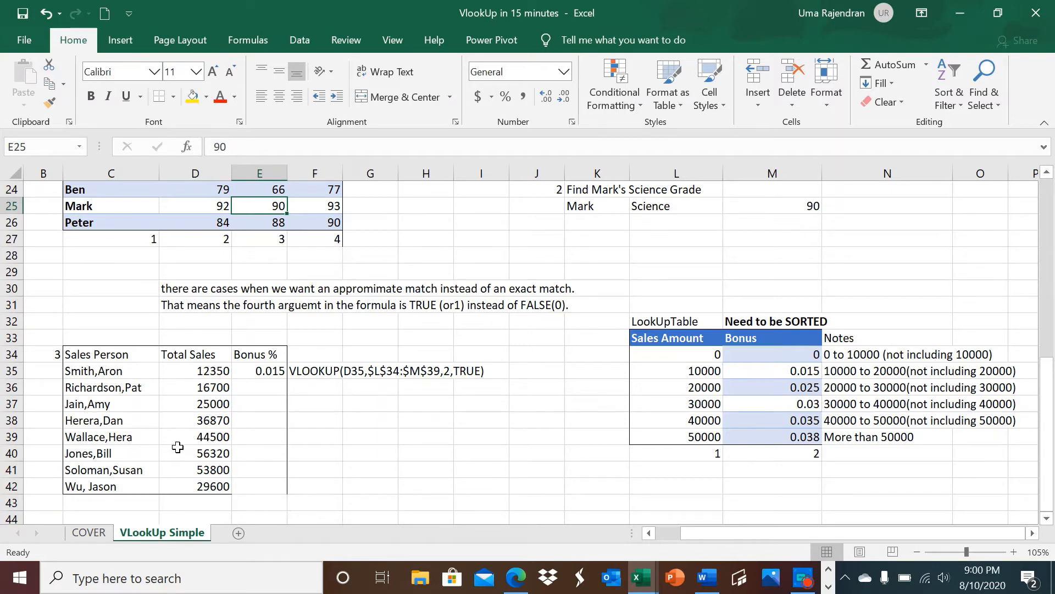
left_click(258, 371)
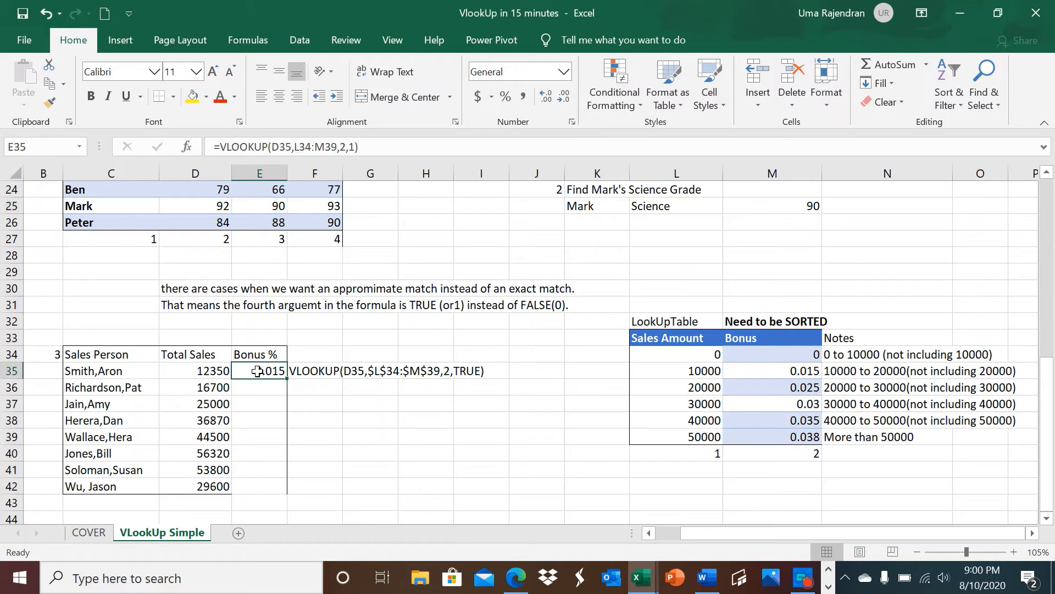
key("Delete")
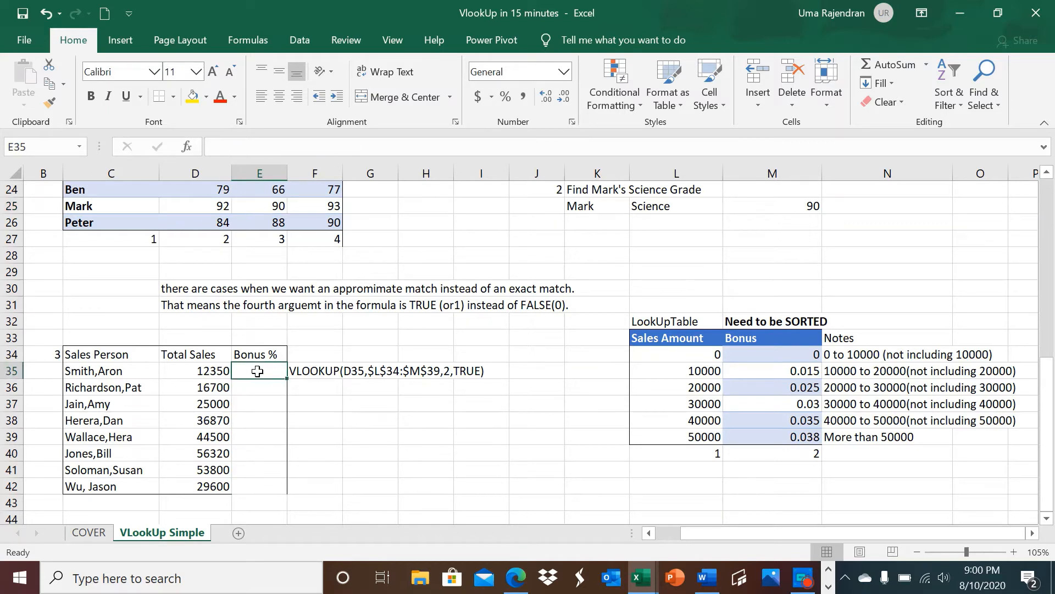
Begin a VLOOKUP formula in E35 with the Total Sales cell D35 as the lookup value.
type("=")
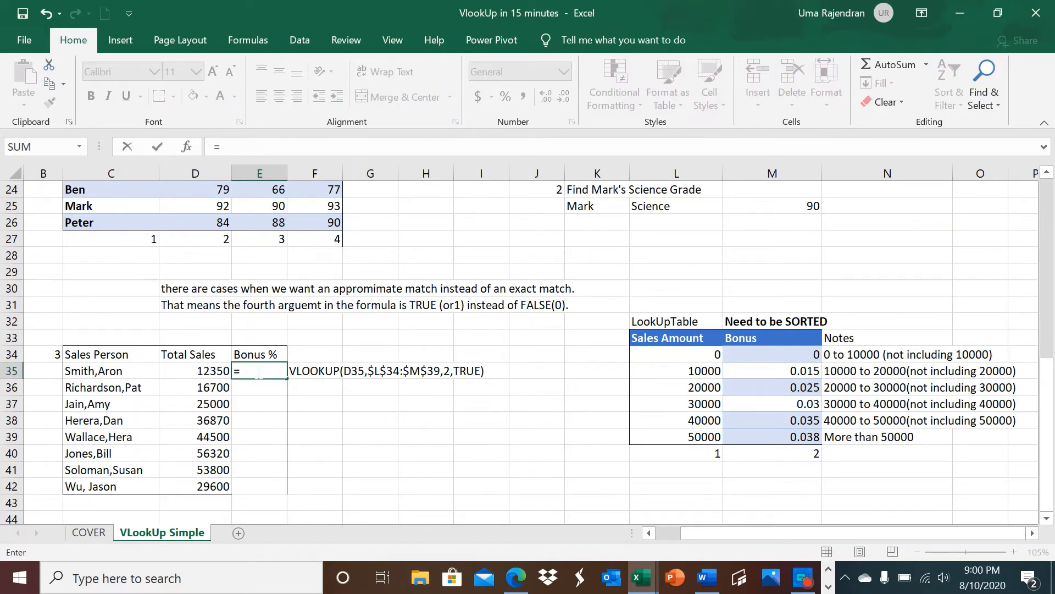
type("V")
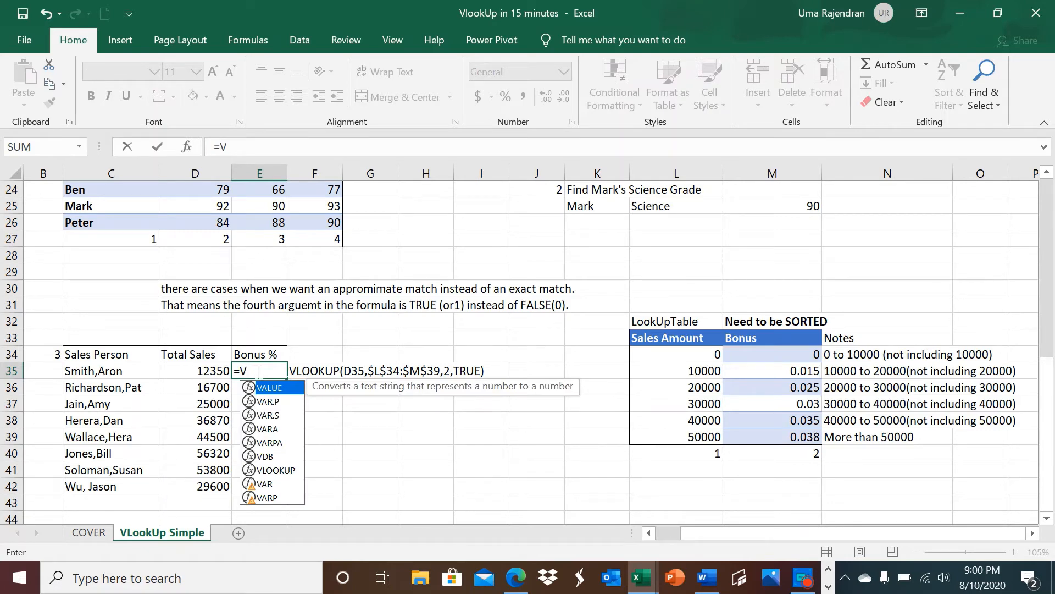
type("l")
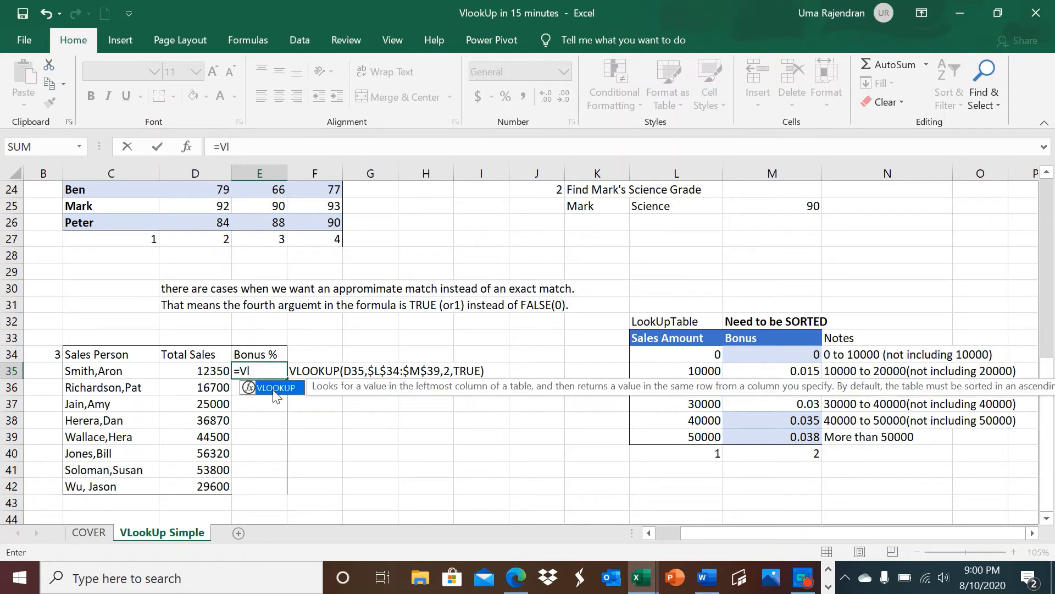
double_click(275, 388)
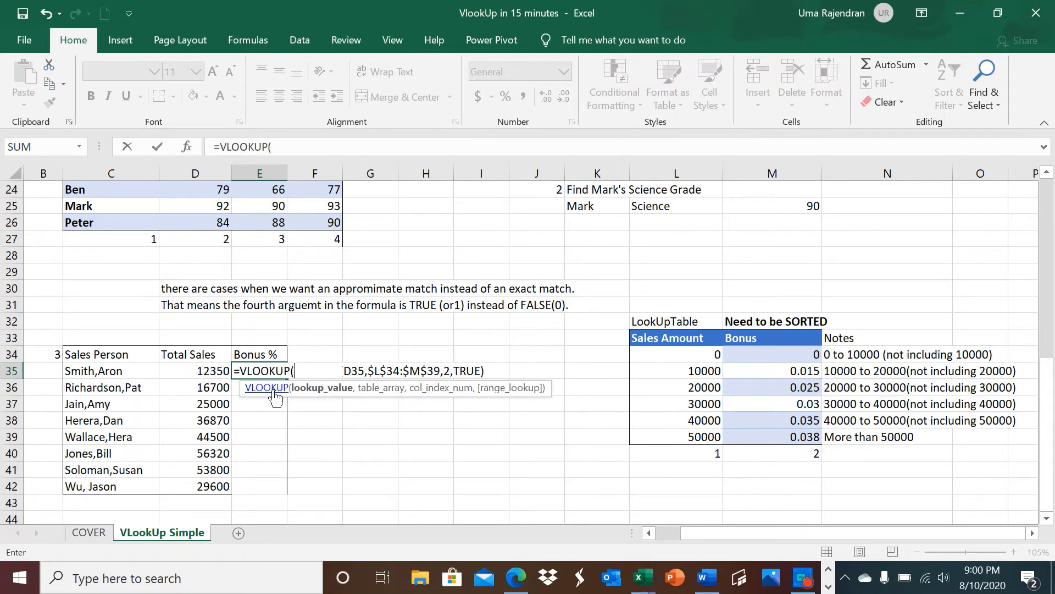
left_click(211, 372)
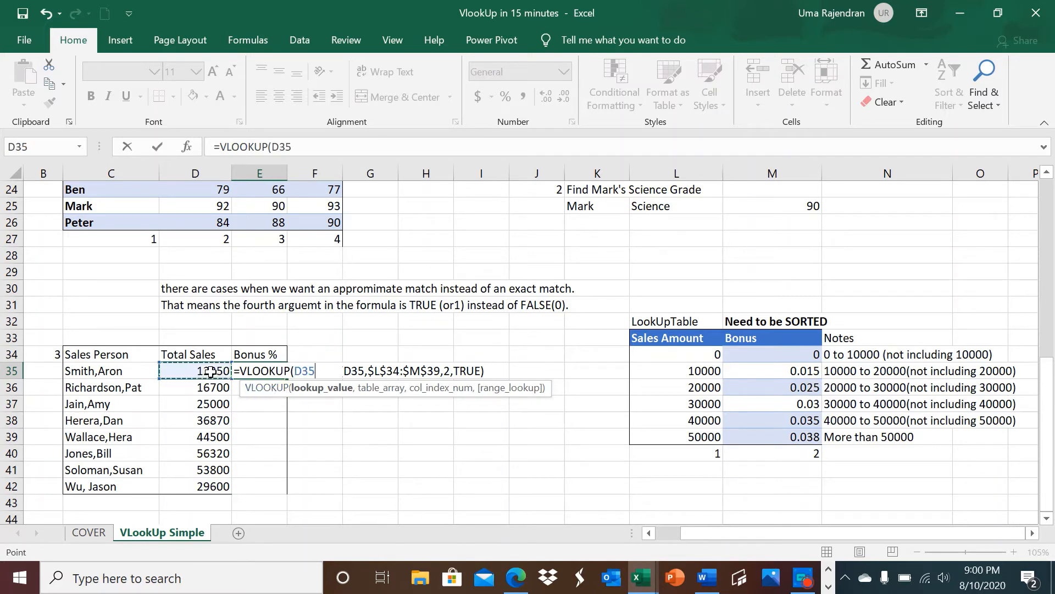
type(",")
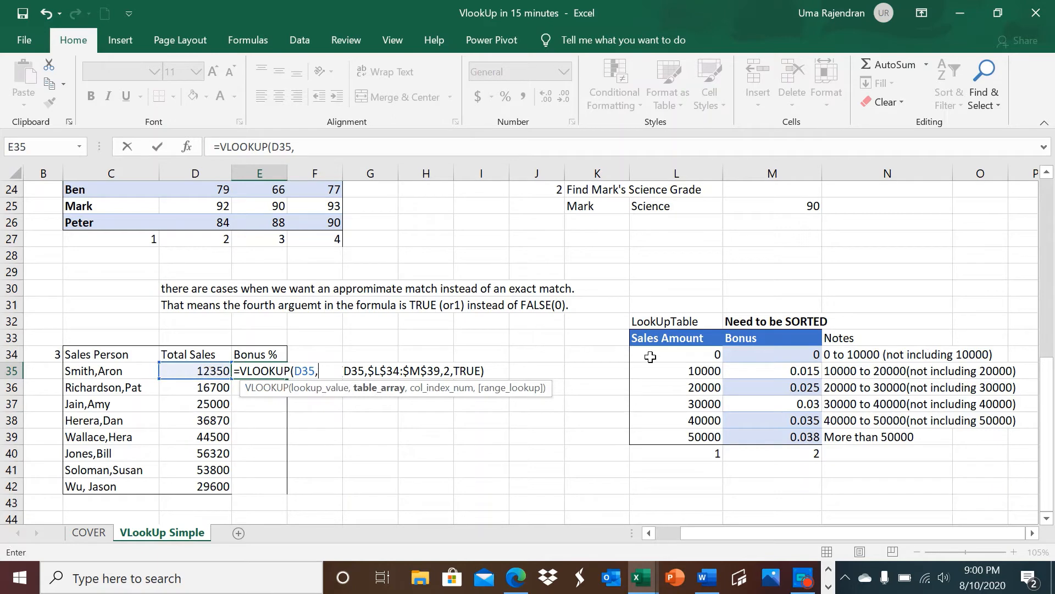
Complete the E35 formula with table array L34:M39, column index 2 and range lookup 1 for an approximate match.
left_click_drag(677, 357, 735, 433)
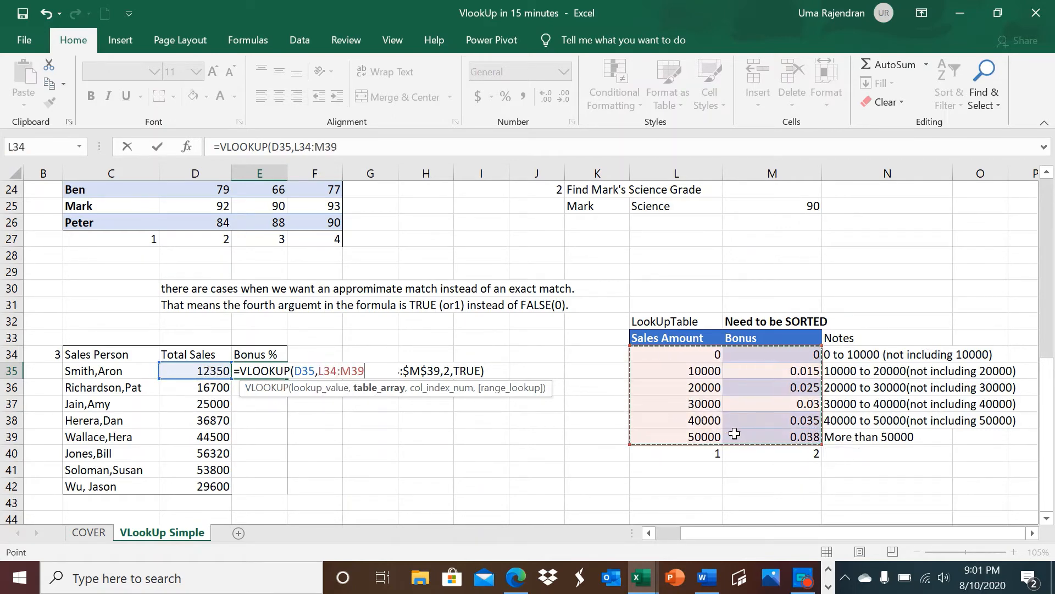
type(",")
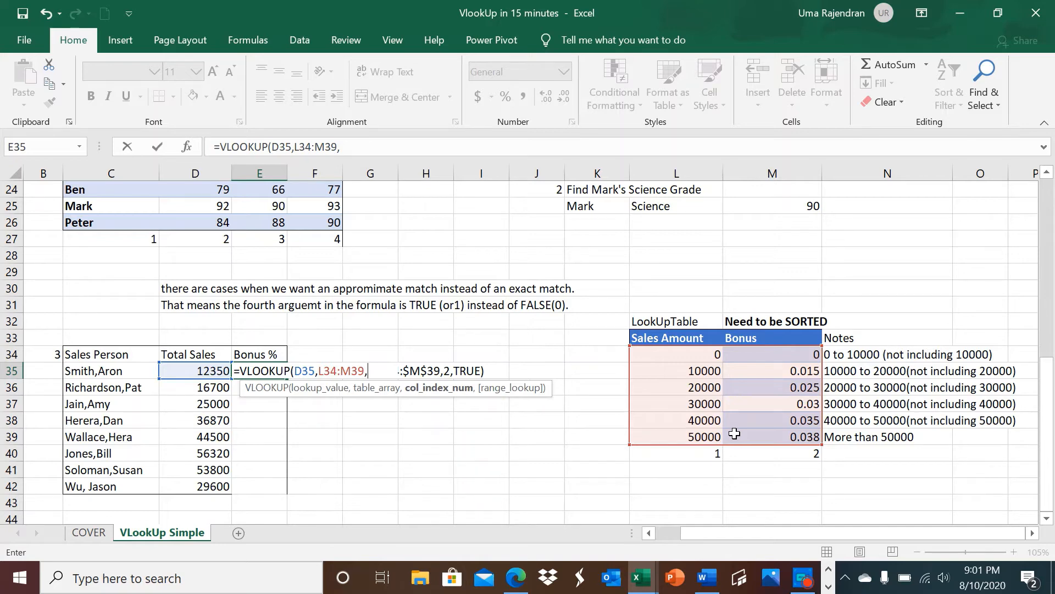
type("2,")
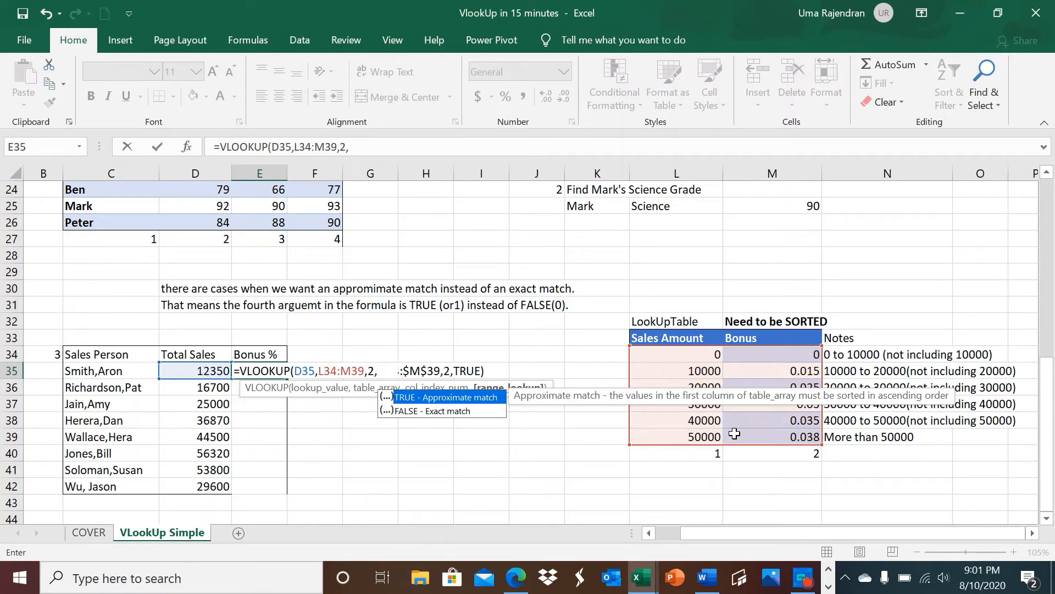
type("1)")
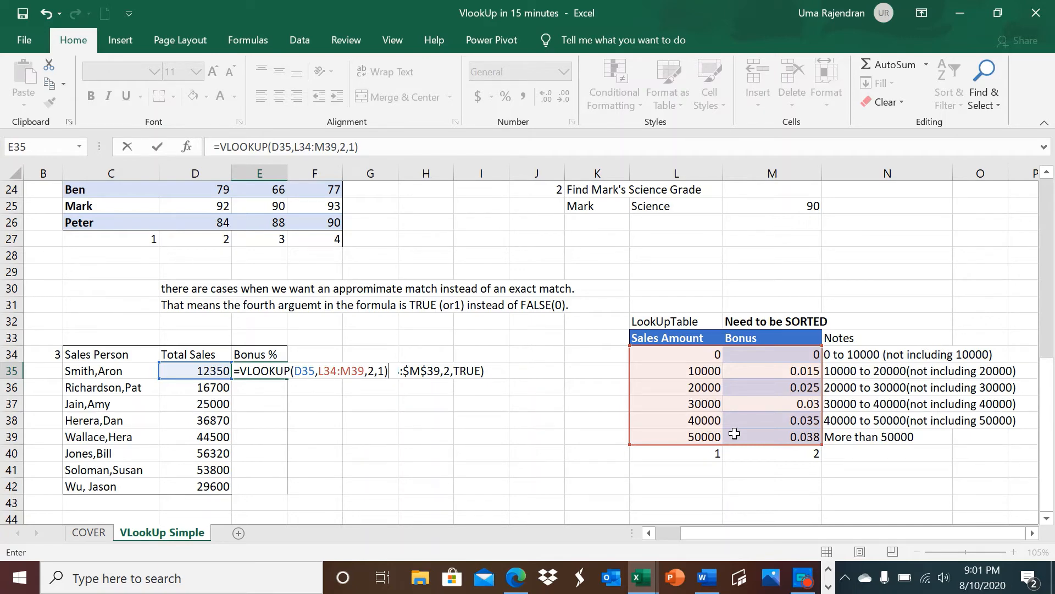
key("Return")
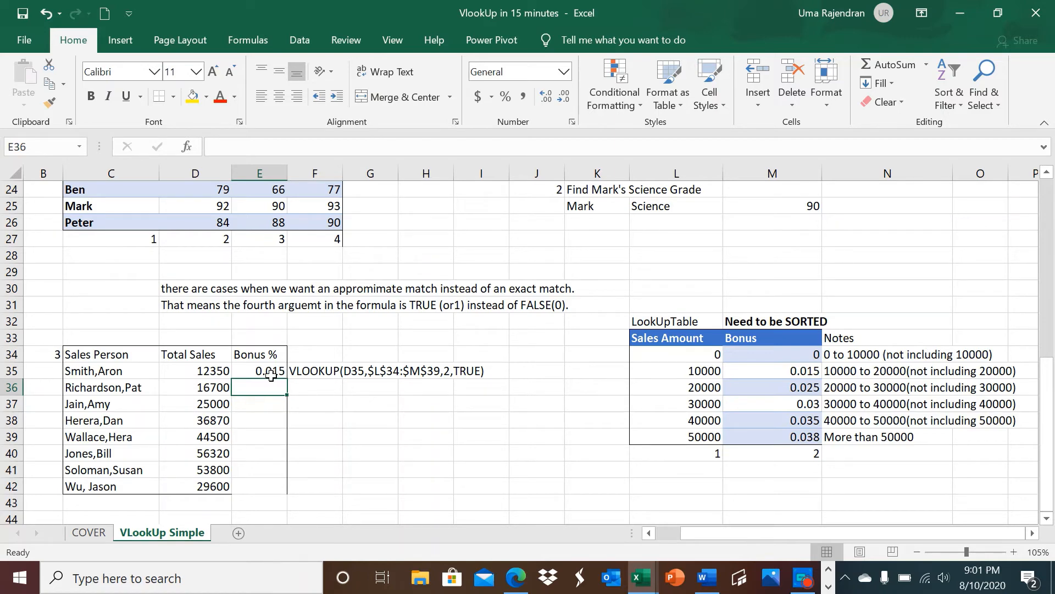
left_click(221, 373)
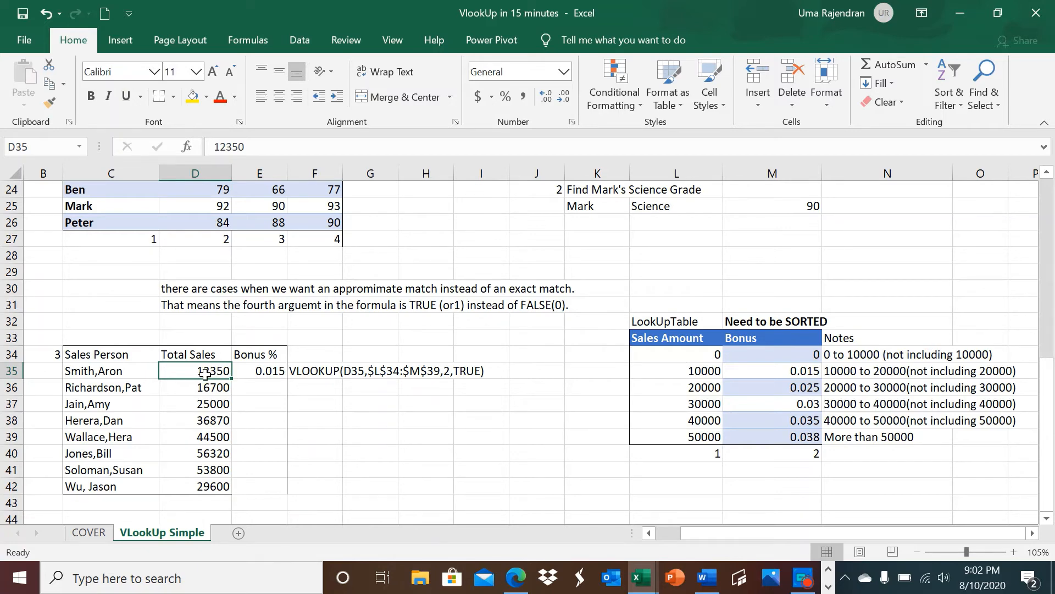
Begin a VLOOKUP formula in E36 with the Total Sales cell D36 as the lookup value.
left_click(685, 372)
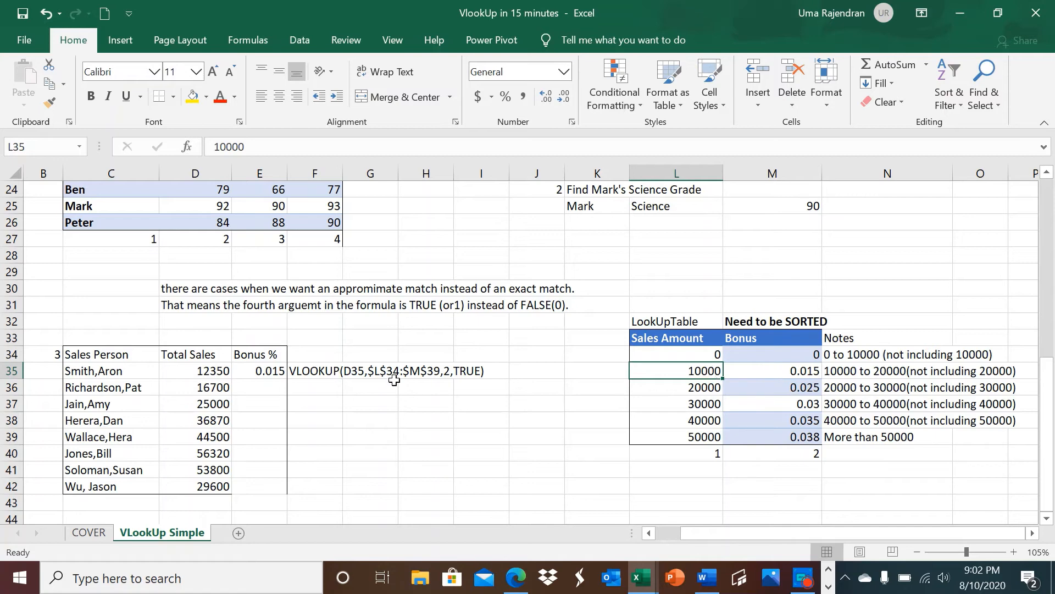
left_click(264, 386)
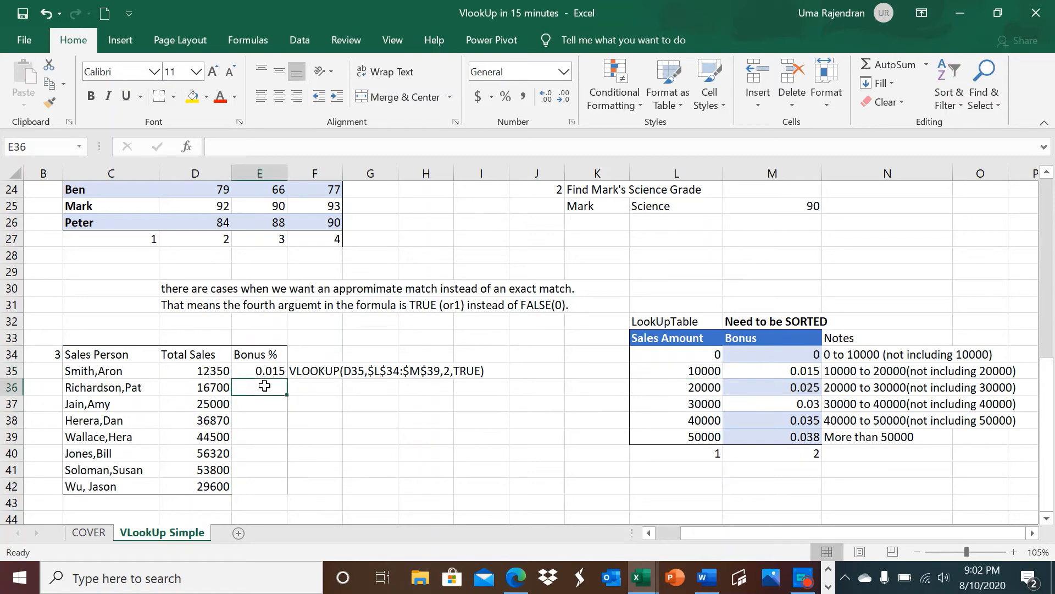
type("=V")
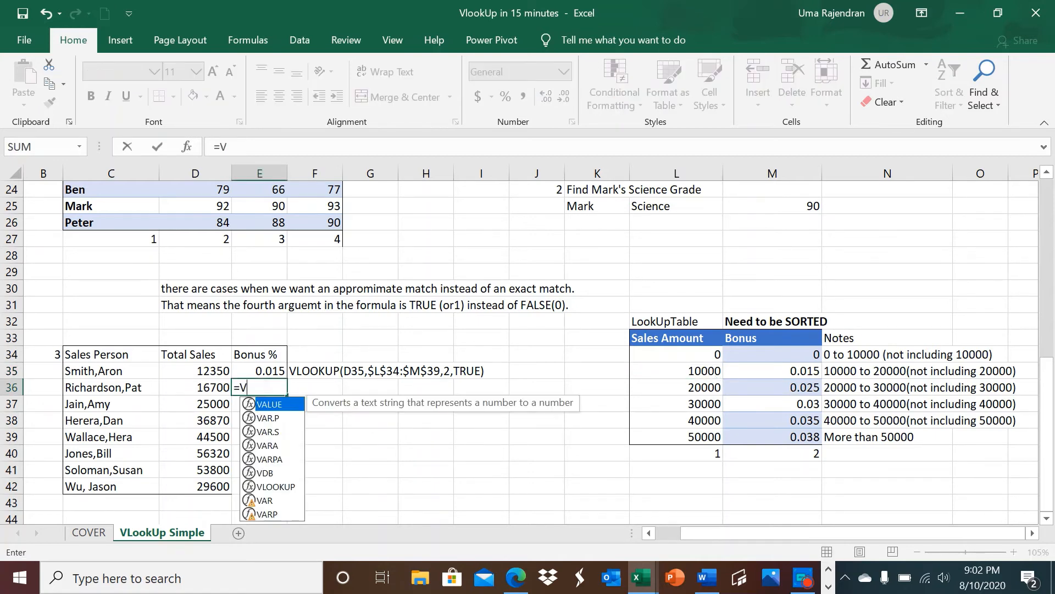
type("l")
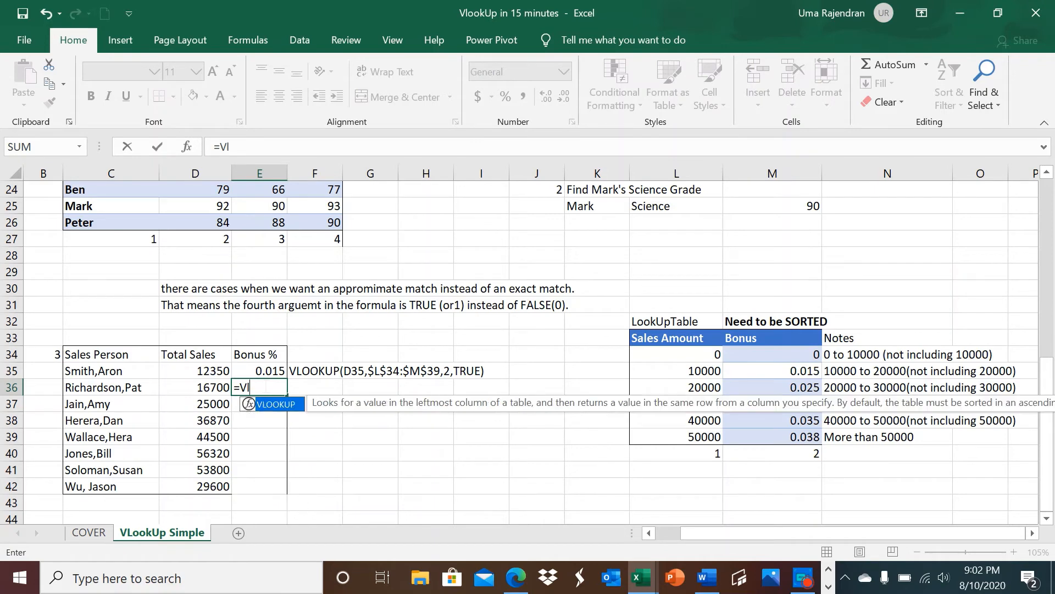
double_click(273, 404)
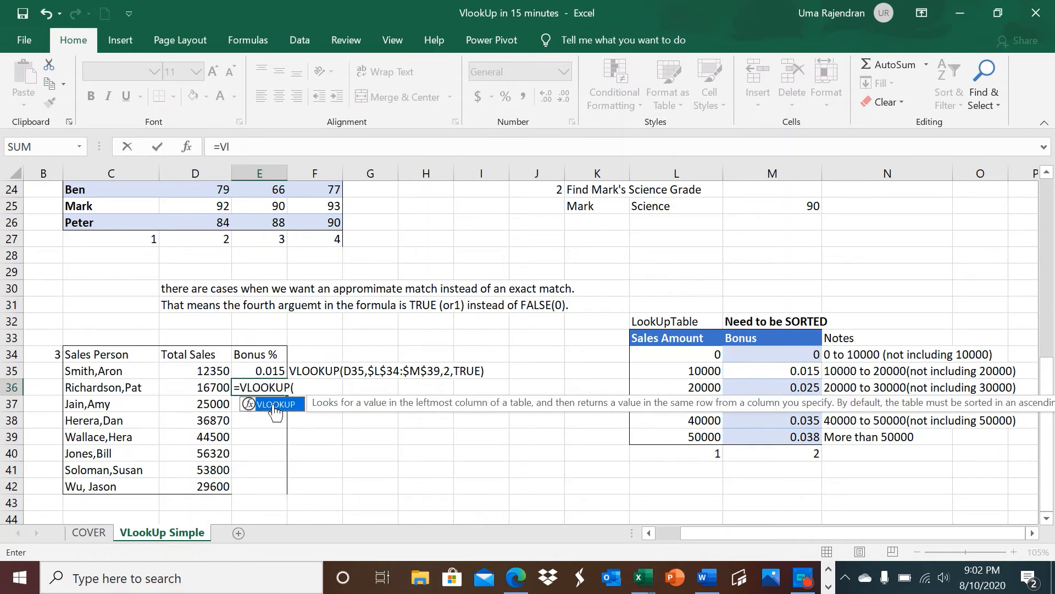
left_click(216, 388)
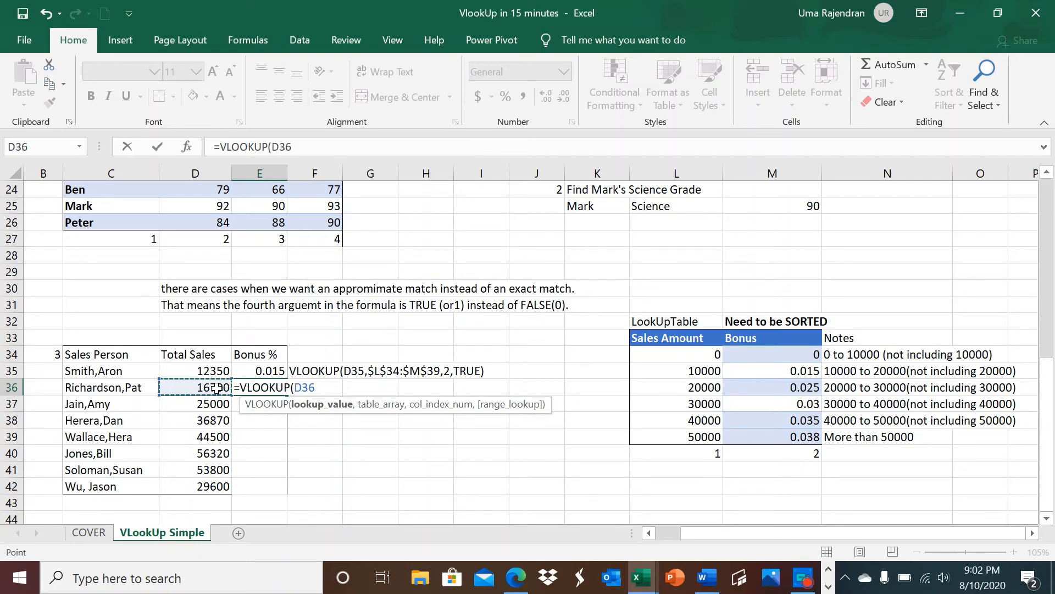
type(",")
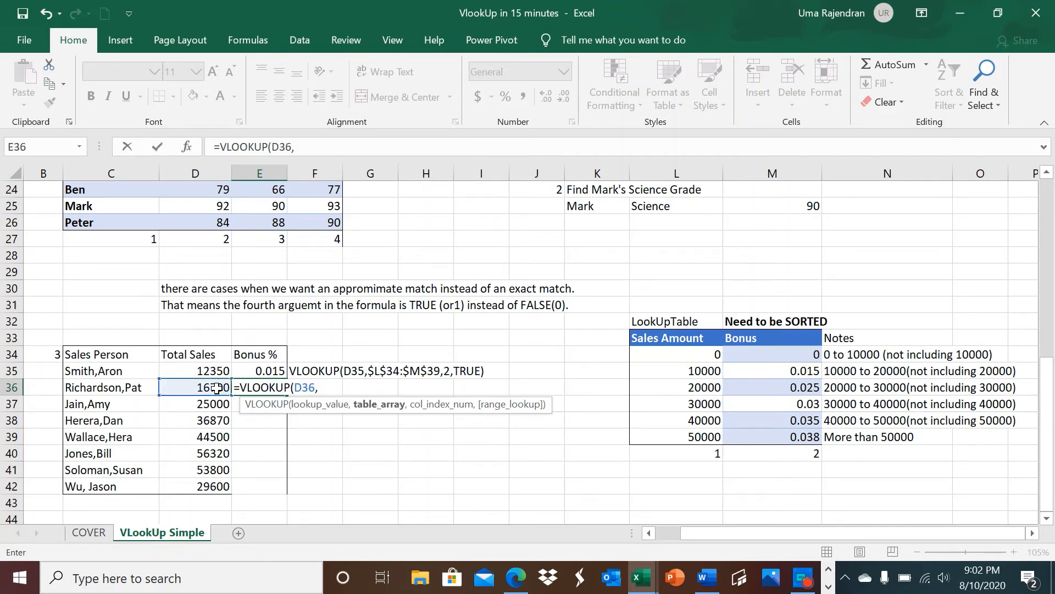
Complete the E36 formula with table array L34:M39, column index 2 and range lookup TRUE.
left_click(664, 355)
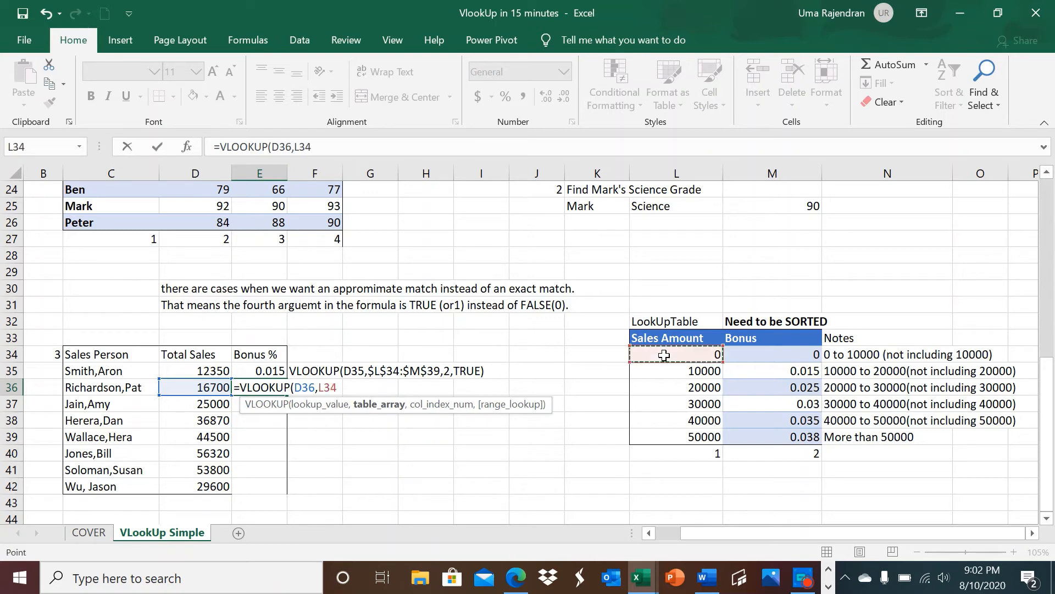
left_click_drag(664, 355, 739, 433)
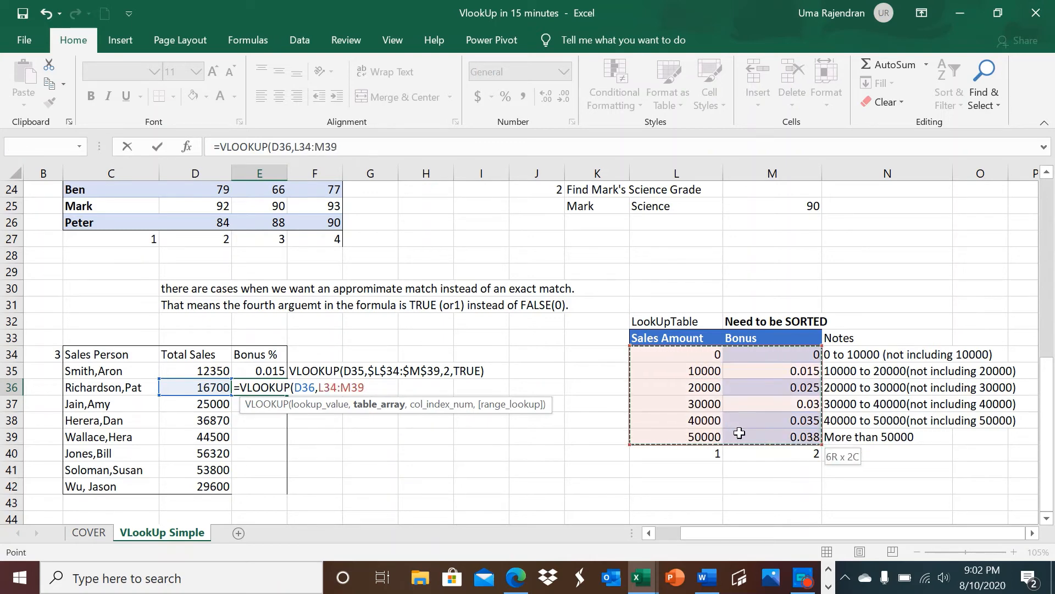
type(",")
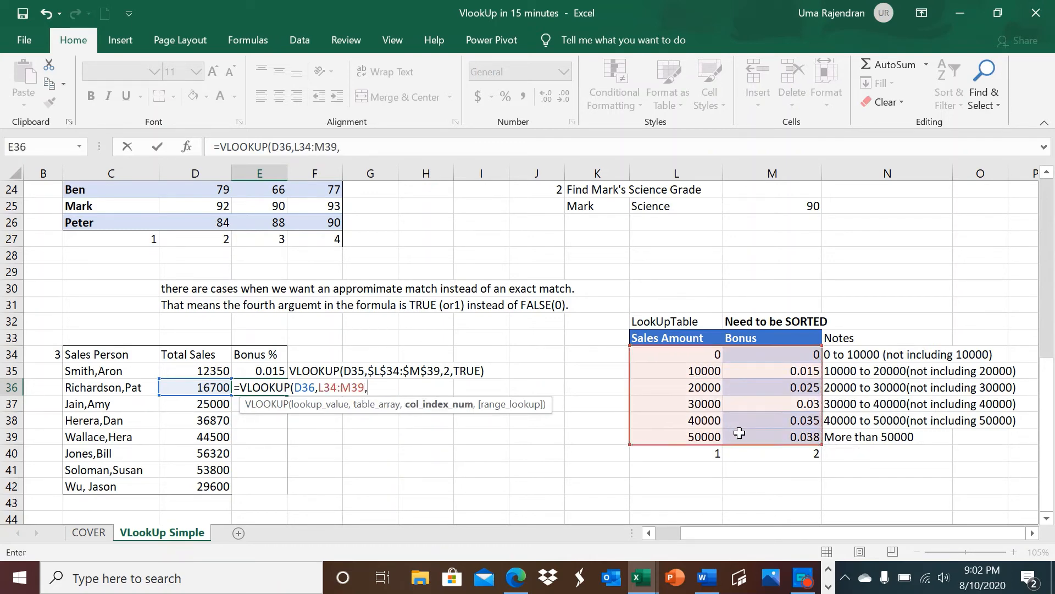
type("2,TRU")
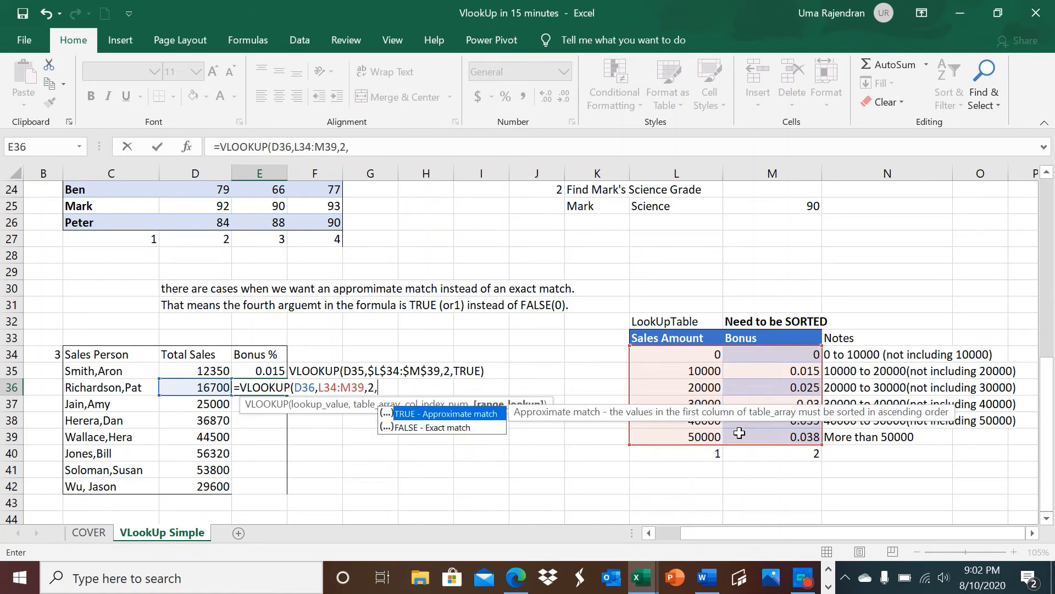
type("E)")
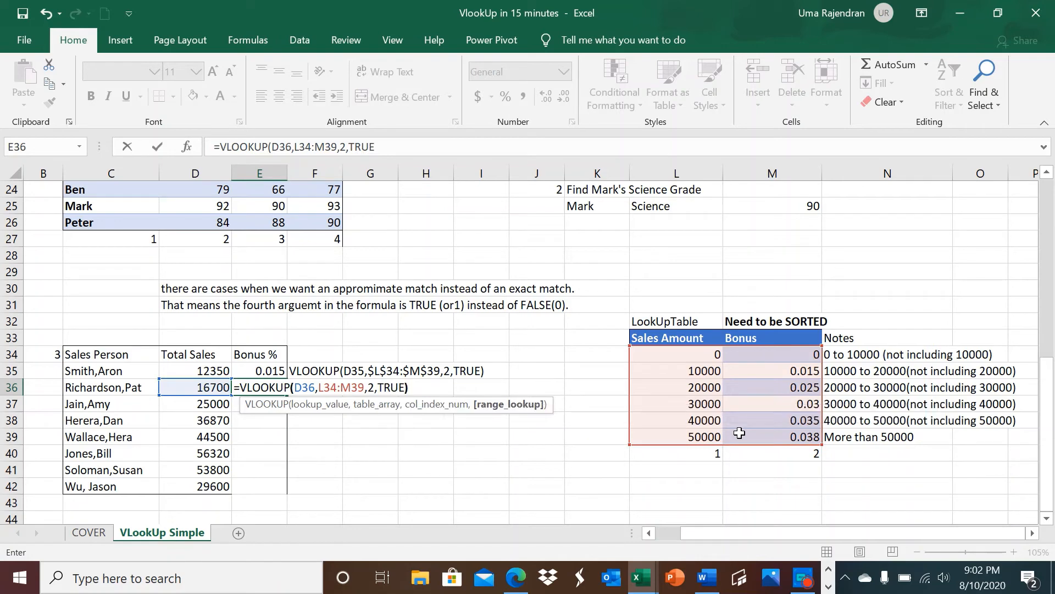
key("Return")
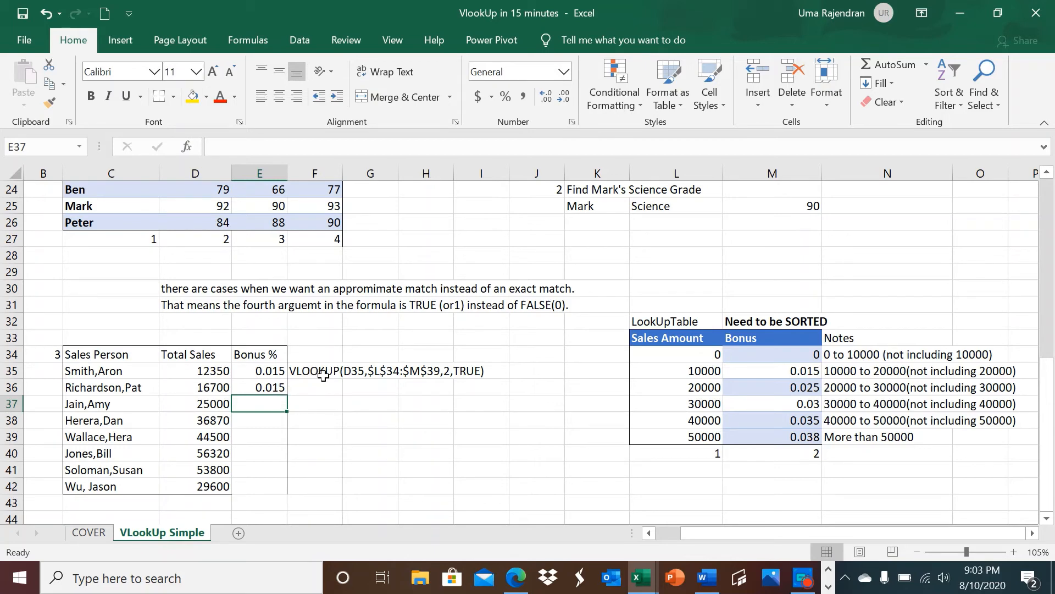
Make the table array in the E36 formula absolute as $L$34:$M$39.
left_click(211, 391)
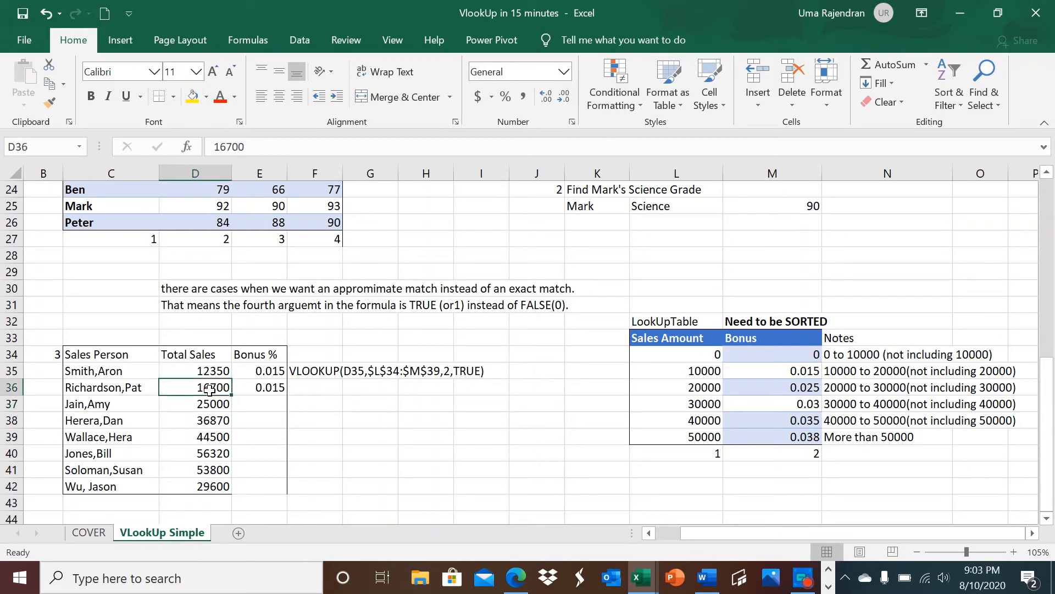
left_click_drag(211, 390, 231, 390)
left_click_drag(337, 401, 307, 404)
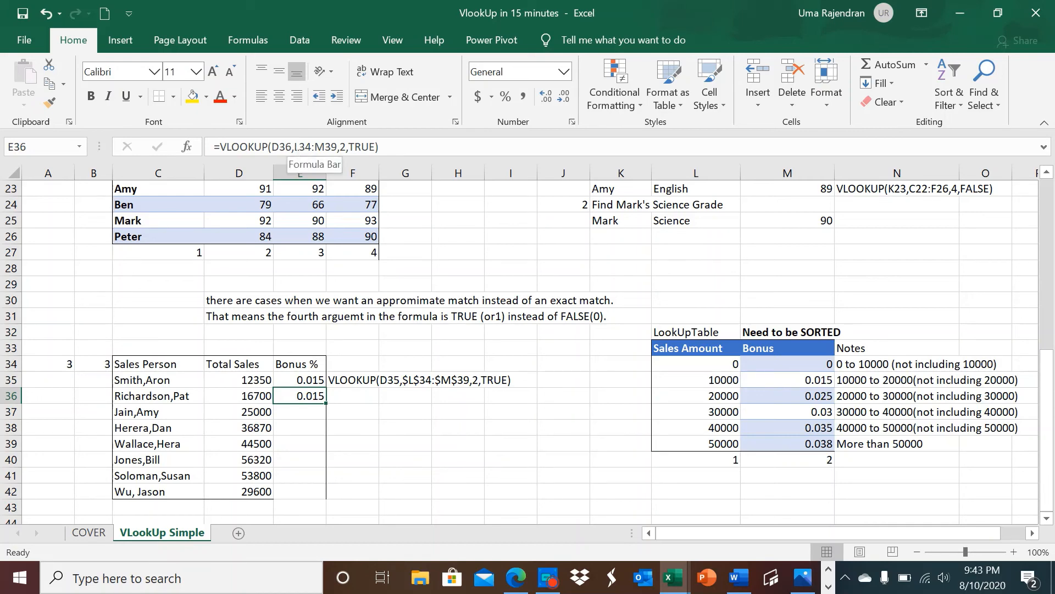
left_click_drag(294, 146, 338, 147)
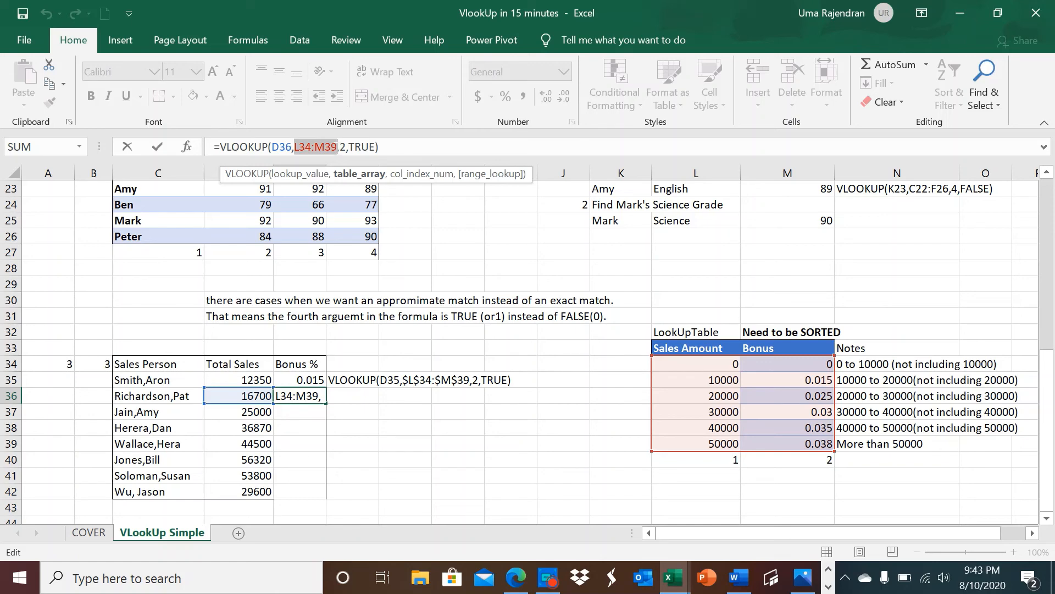
key("F4")
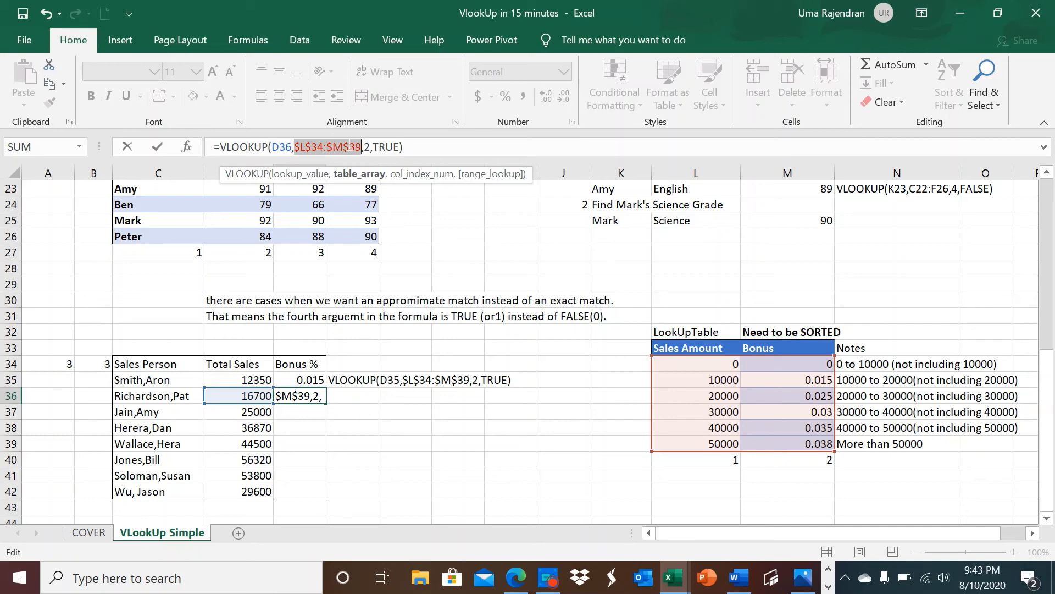
left_click(407, 147)
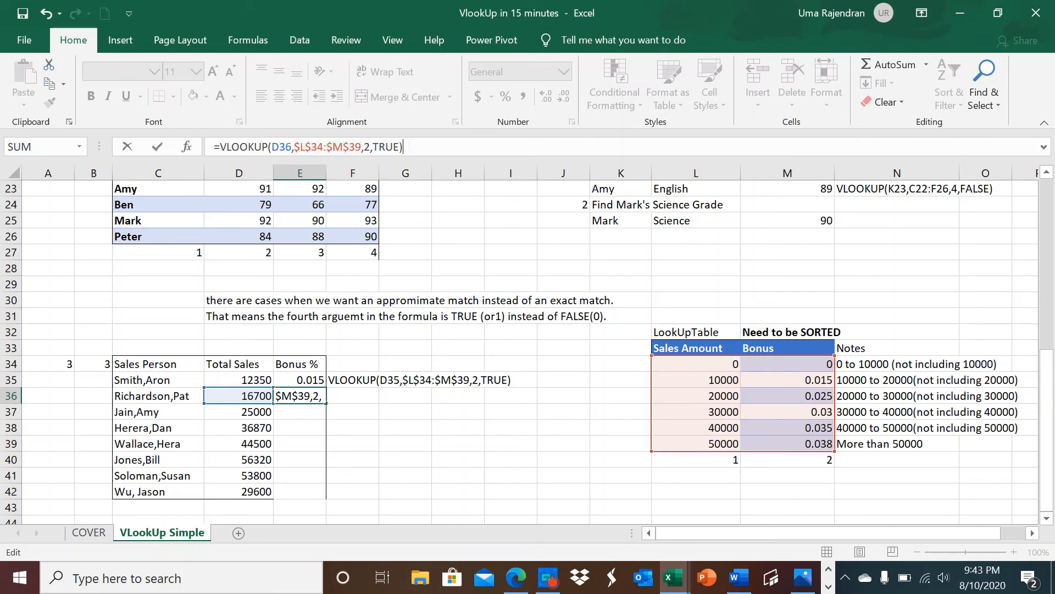
key("Return")
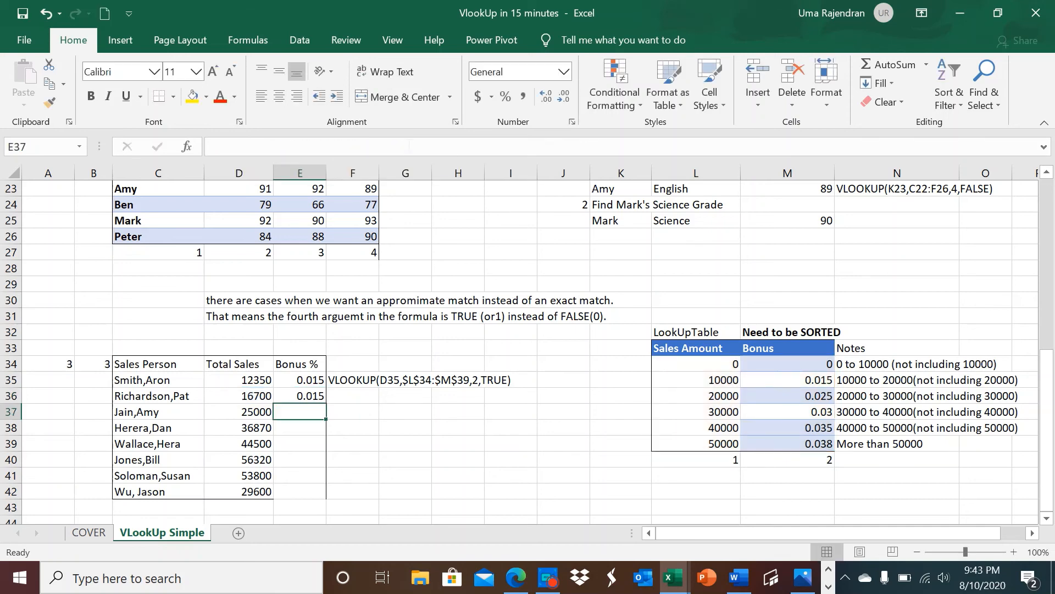
Fill the E36 formula down through E42 and check the Total Sales amounts in D41 and D39 against their bonuses.
left_click(306, 396)
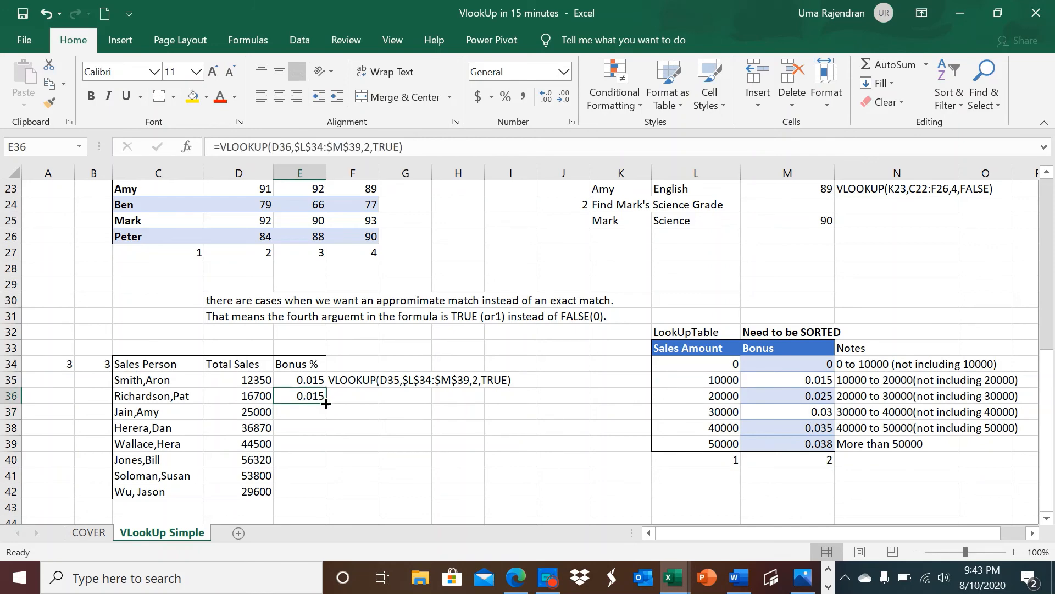
left_click_drag(326, 404, 323, 492)
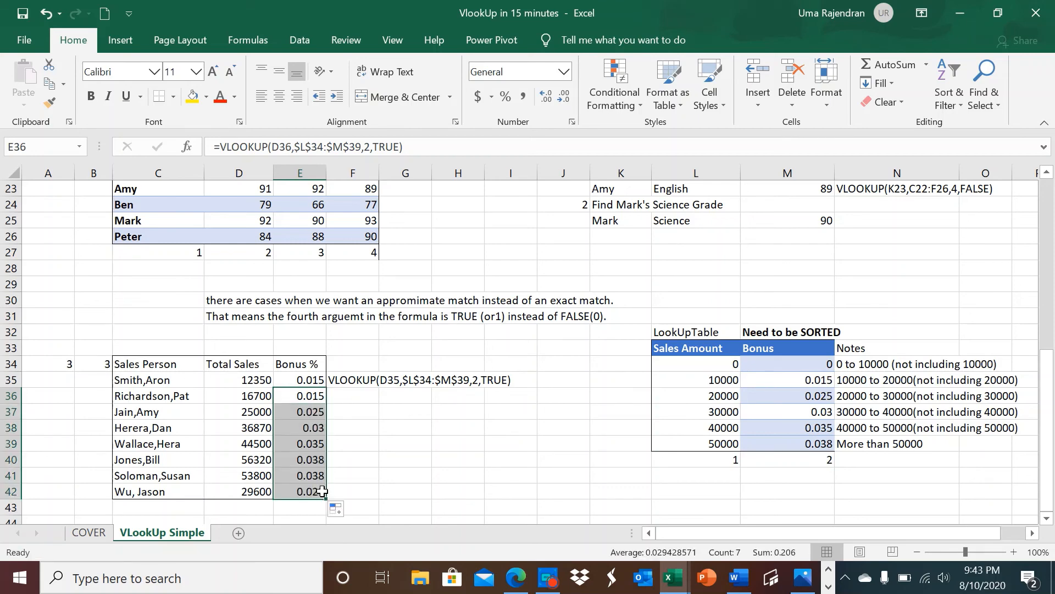
left_click(263, 476)
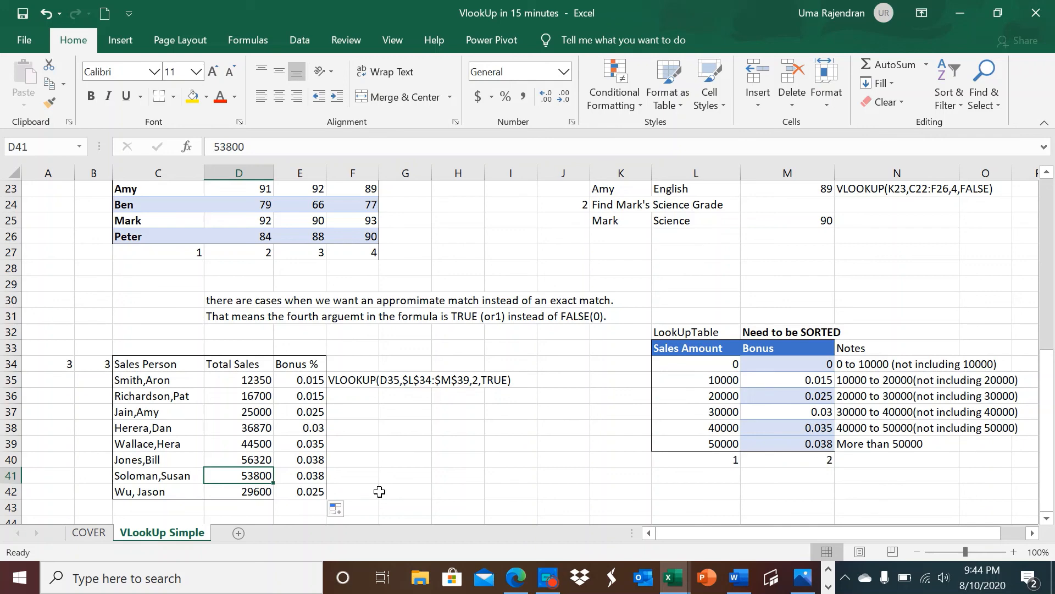
left_click(261, 445)
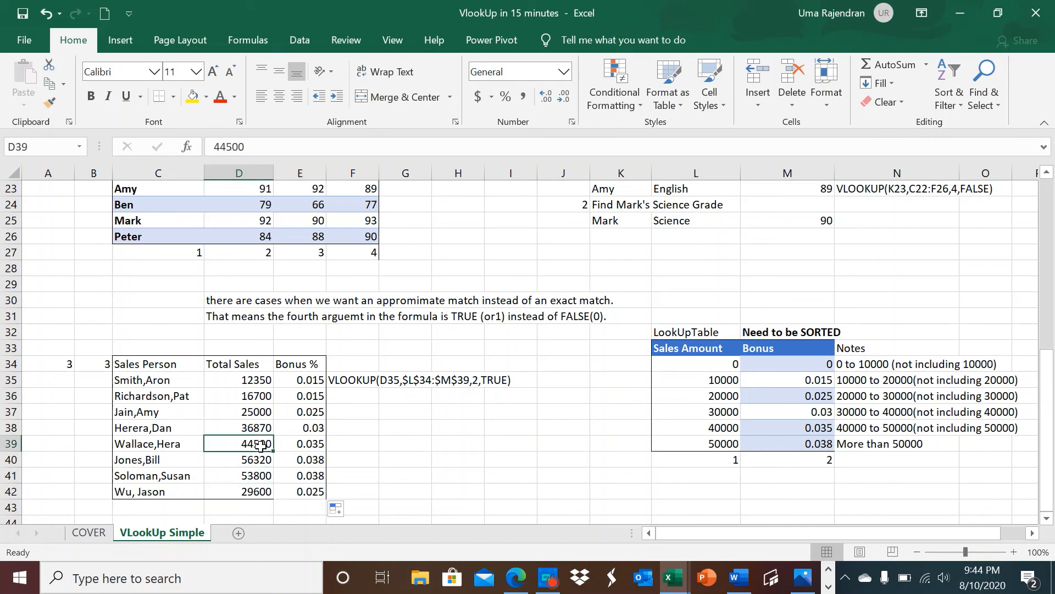